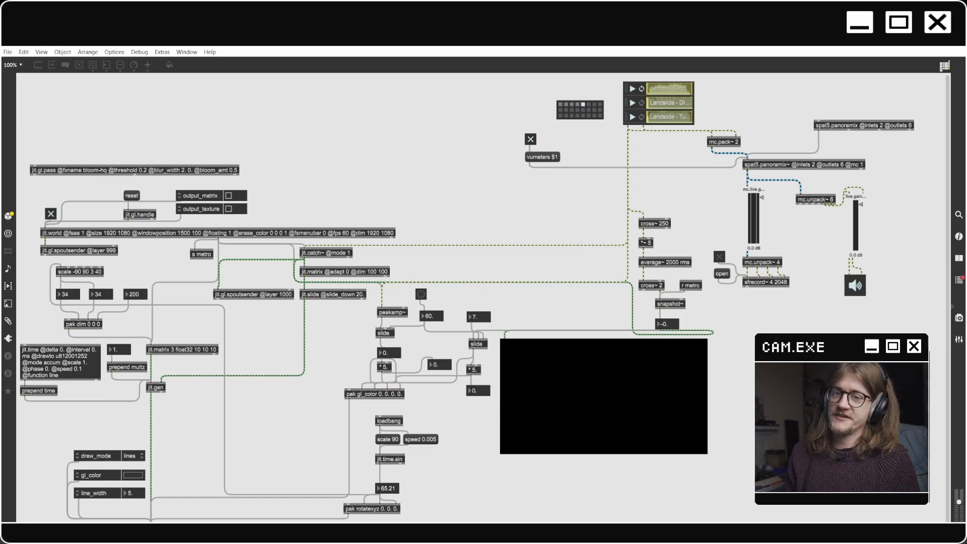
# Step: Start playback of the first clip in the playlist, and open the jit.gen patcher to examine its contents
pyautogui.click(632, 90)
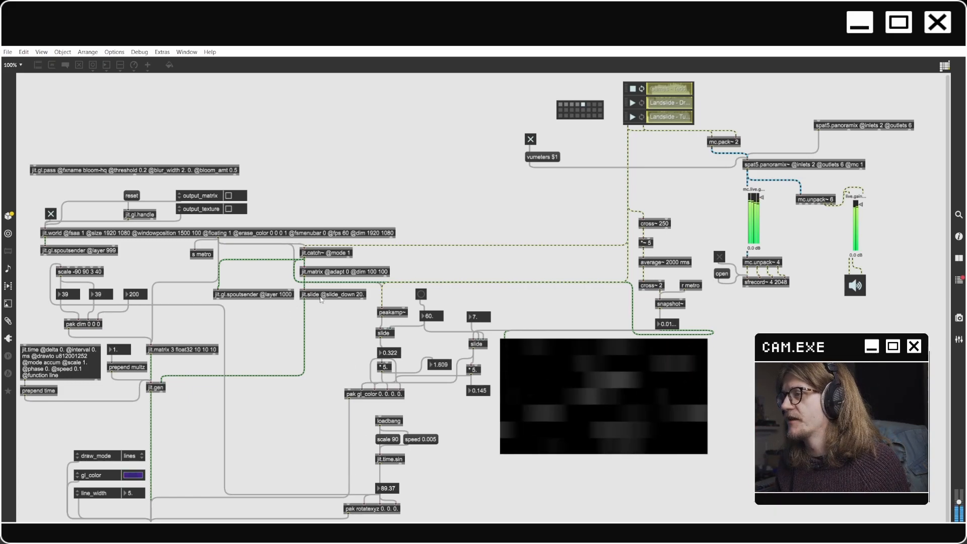
pyautogui.doubleClick(157, 388)
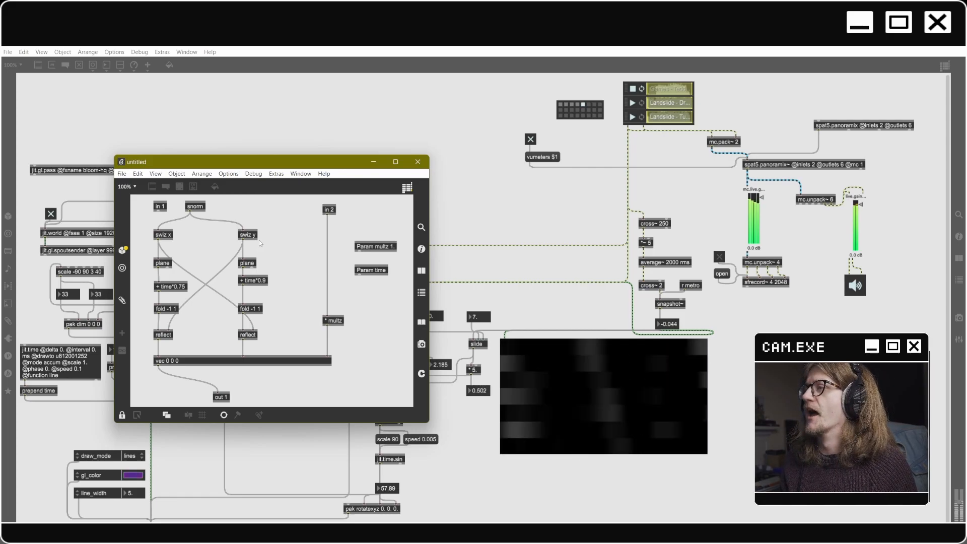
pyautogui.moveTo(275, 169); pyautogui.dragTo(413, 75)
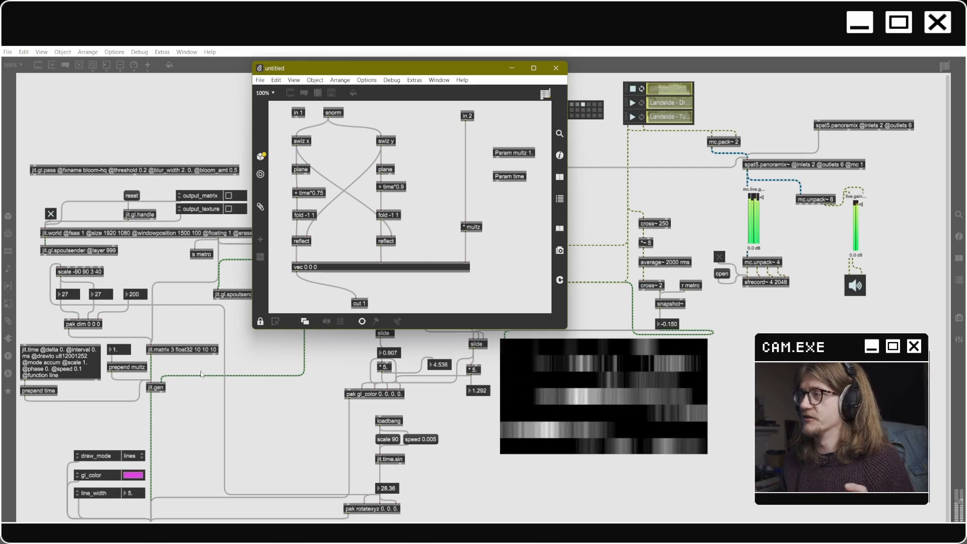
pyautogui.moveTo(397, 68); pyautogui.dragTo(291, 89)
pyautogui.click(452, 90)
# Step: Bring the render window over the patch to view the audio-reactive line visuals, and move it back out of the way
pyautogui.moveTo(706, 521); pyautogui.dragTo(91, 39)
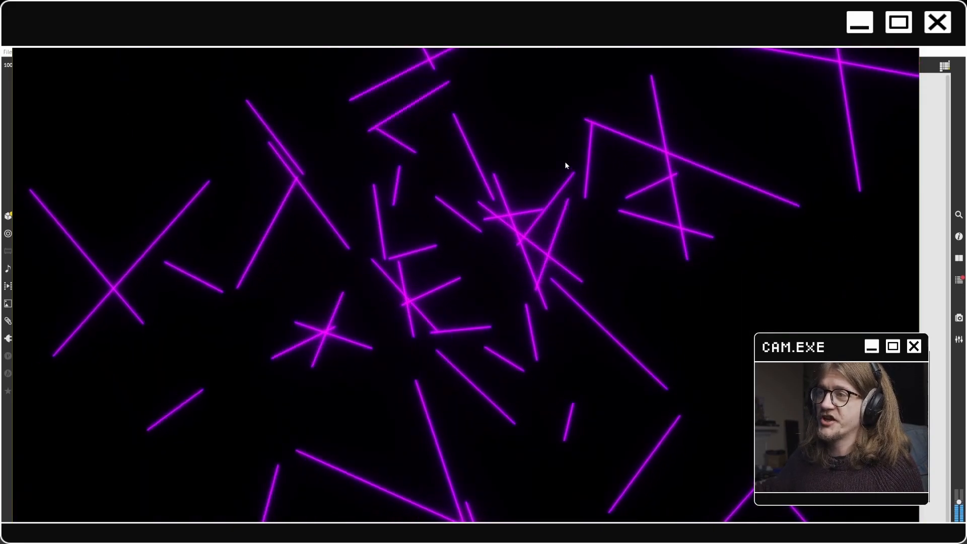
pyautogui.moveTo(558, 46); pyautogui.dragTo(663, 339)
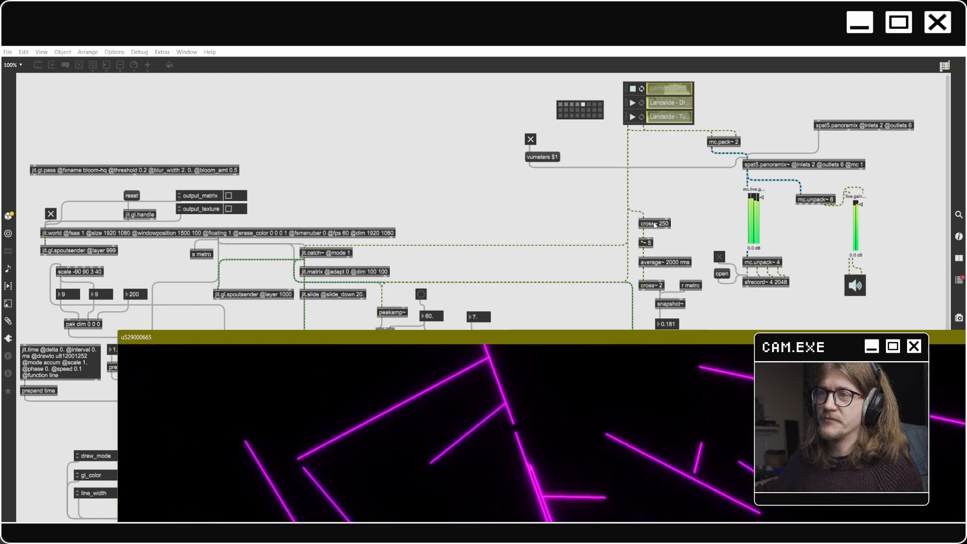
pyautogui.moveTo(717, 437); pyautogui.dragTo(720, 444)
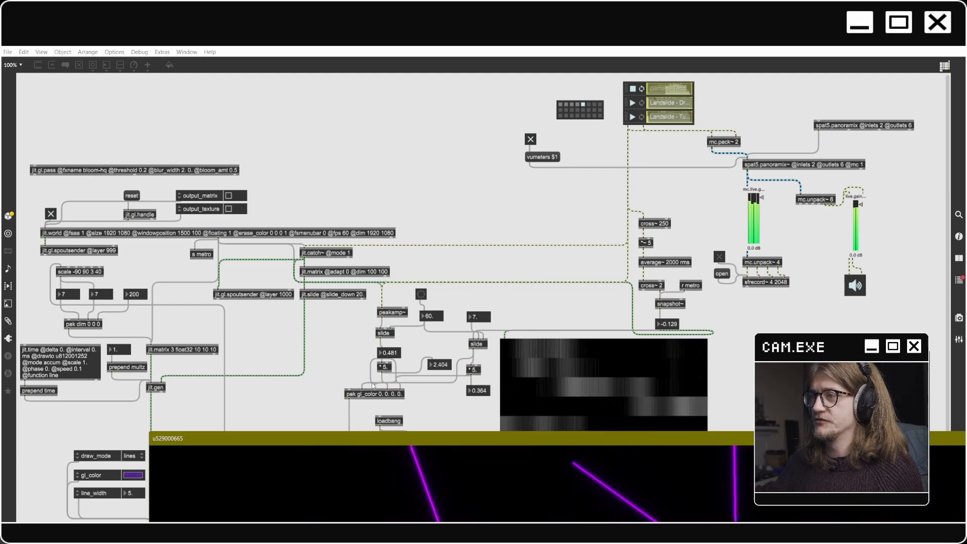
pyautogui.moveTo(368, 442); pyautogui.dragTo(373, 543)
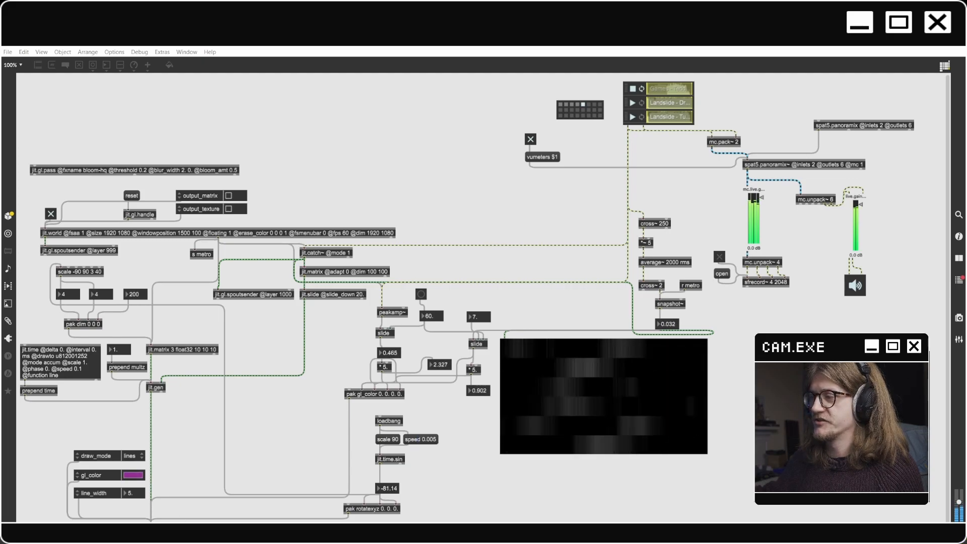
pyautogui.moveTo(373, 543)
pyautogui.mouseDown()
pyautogui.moveTo(423, 357)
pyautogui.moveTo(258, 83)
pyautogui.moveTo(141, 50)
pyautogui.moveTo(163, 59)
pyautogui.moveTo(282, 467)
pyautogui.moveTo(373, 543)
pyautogui.mouseUp()
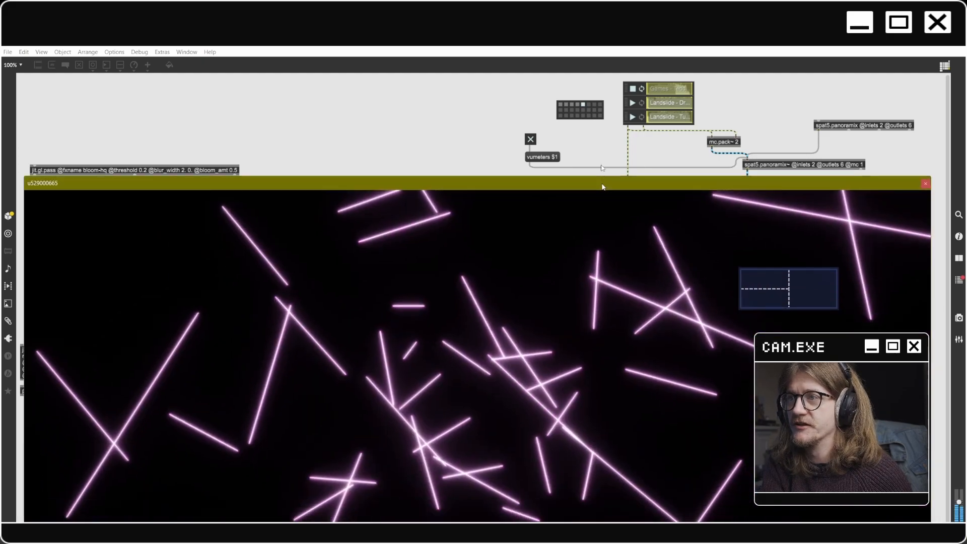
pyautogui.moveTo(610, 181); pyautogui.dragTo(606, 49)
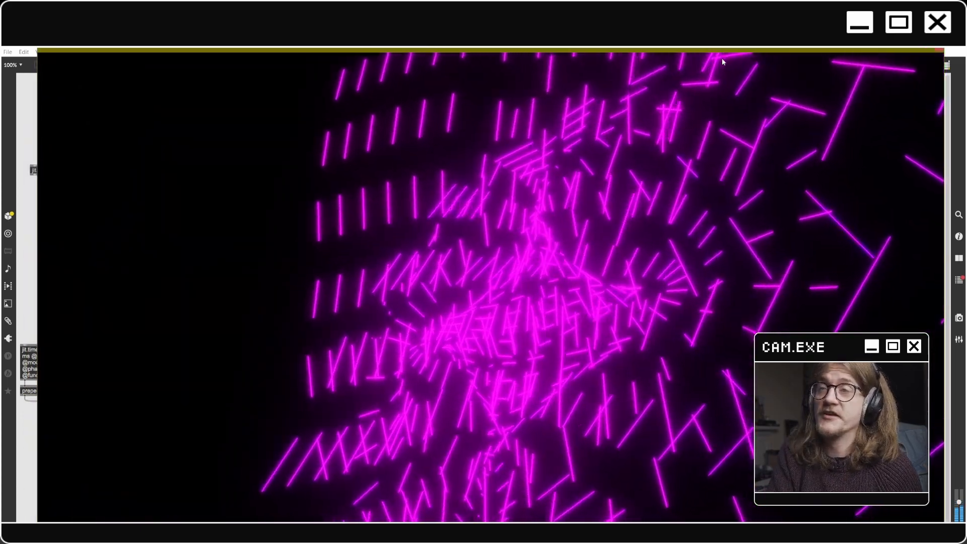
pyautogui.moveTo(721, 59); pyautogui.dragTo(751, 539)
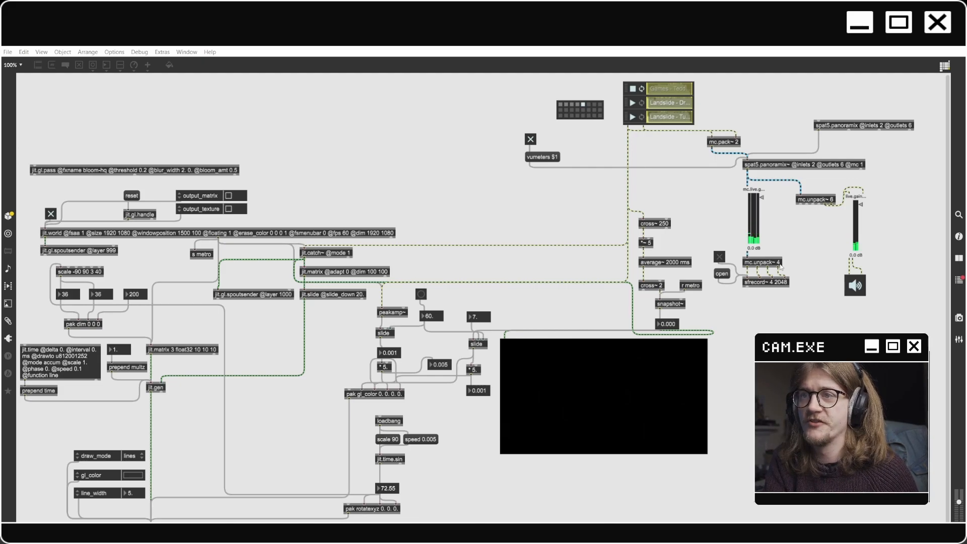
# Step: Open the spat5.panoramix mixer and review how its input routing matrix assigns the two inlets to the mono tracks
pyautogui.doubleClick(870, 126)
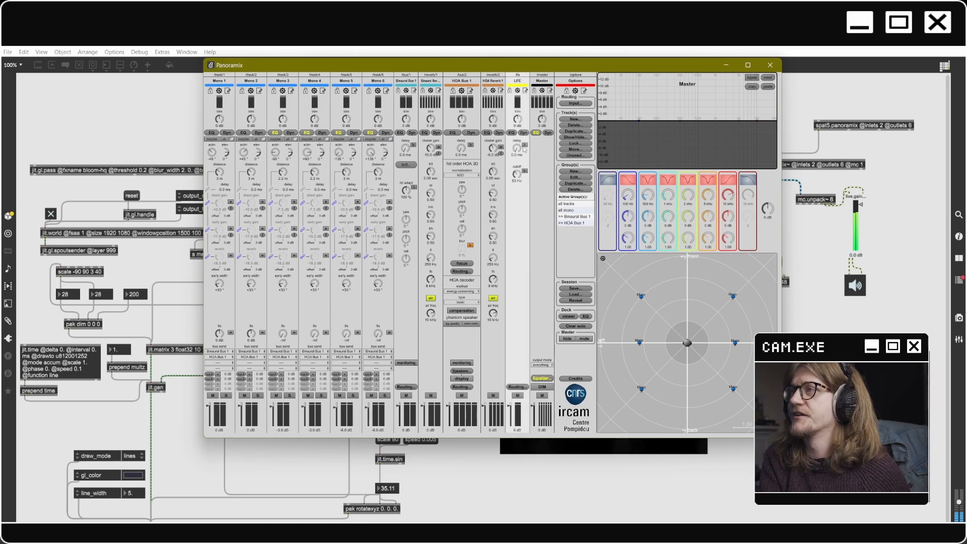
pyautogui.moveTo(539, 70); pyautogui.dragTo(416, 152)
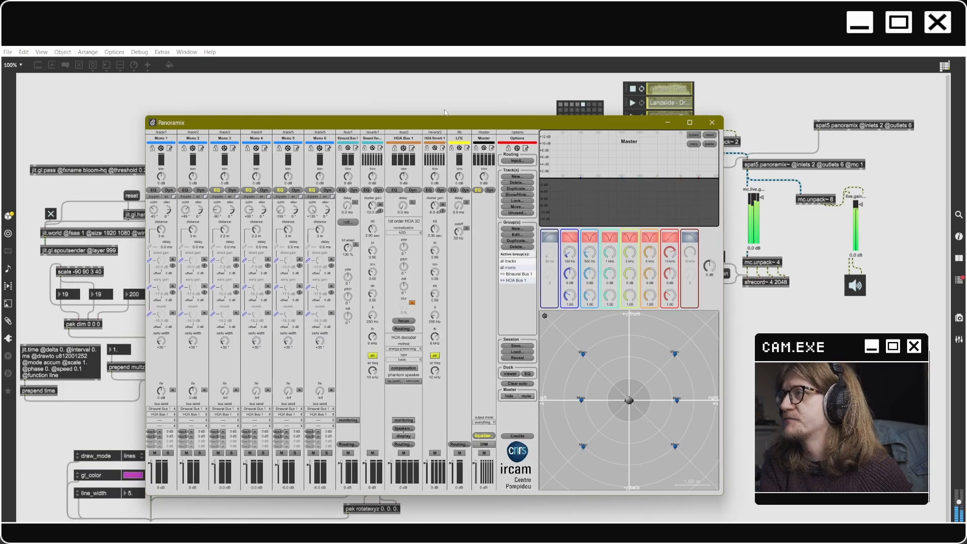
pyautogui.click(517, 161)
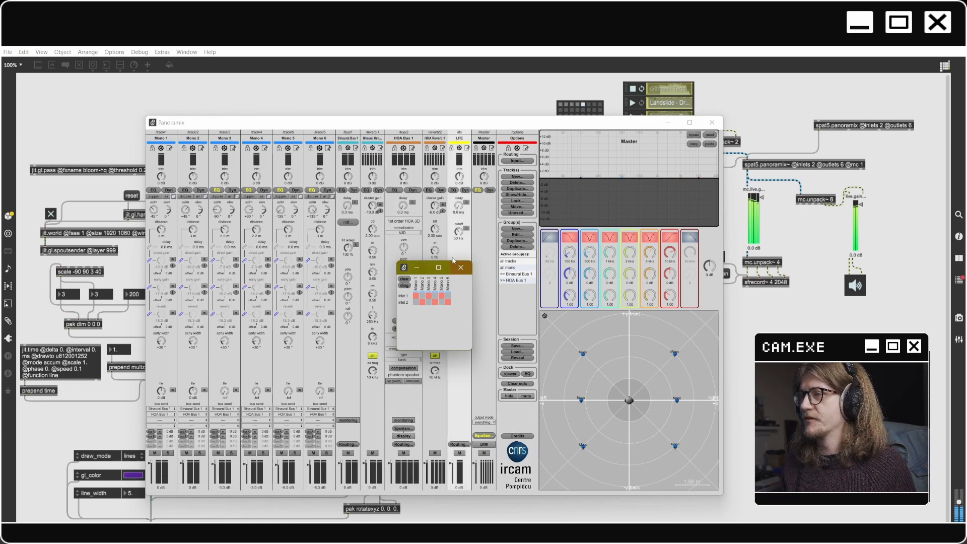
pyautogui.click(417, 272)
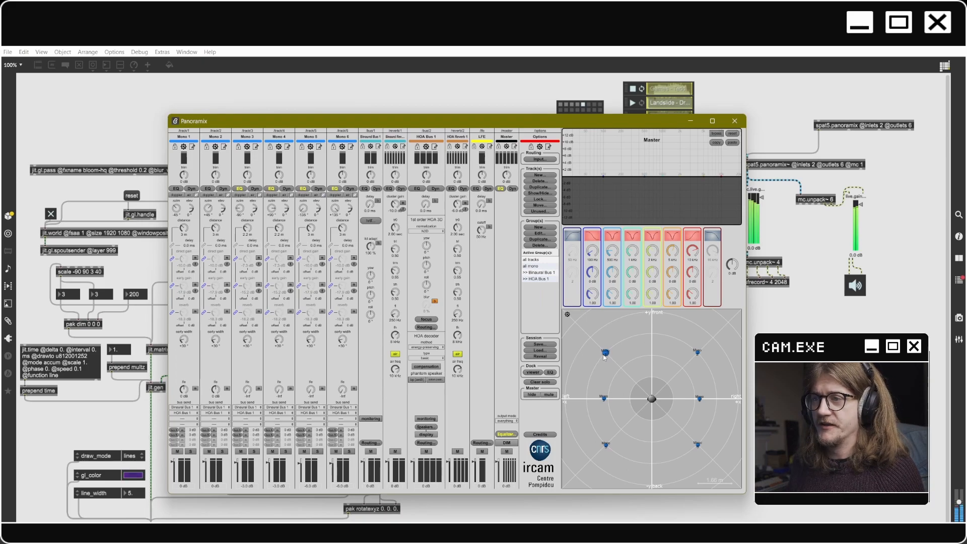
# Step: Identify the two front sources in the spatial view and solo tracks Mono 1 and Mono 2
pyautogui.click(605, 354)
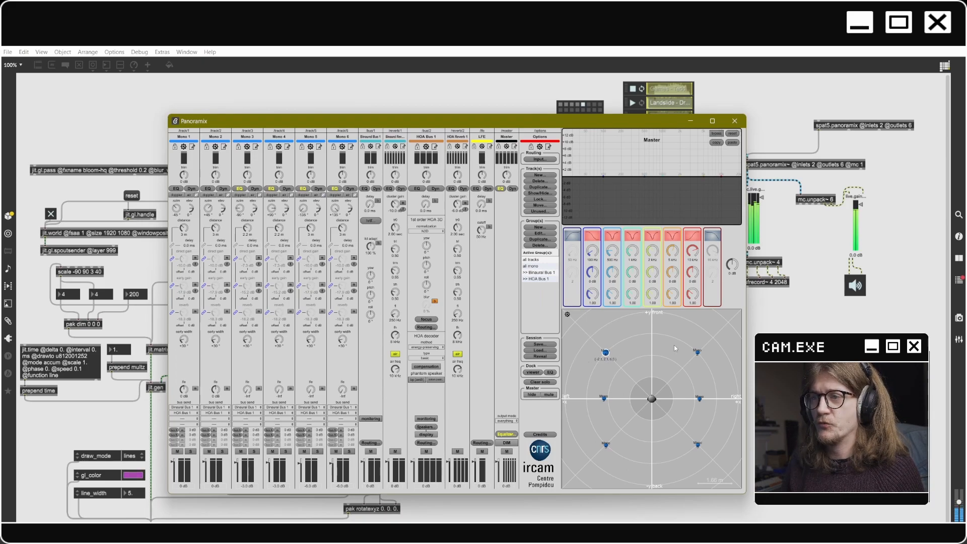
pyautogui.click(697, 352)
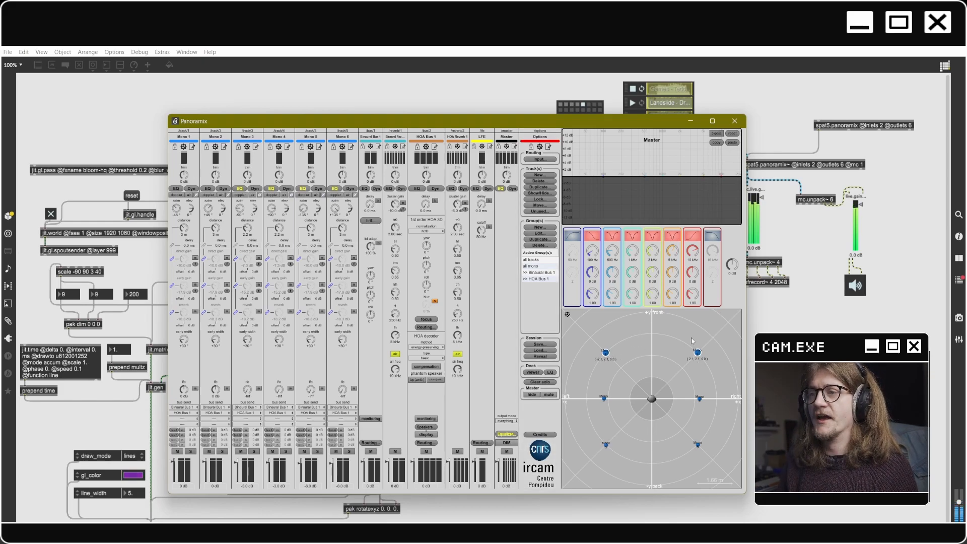
pyautogui.click(190, 451)
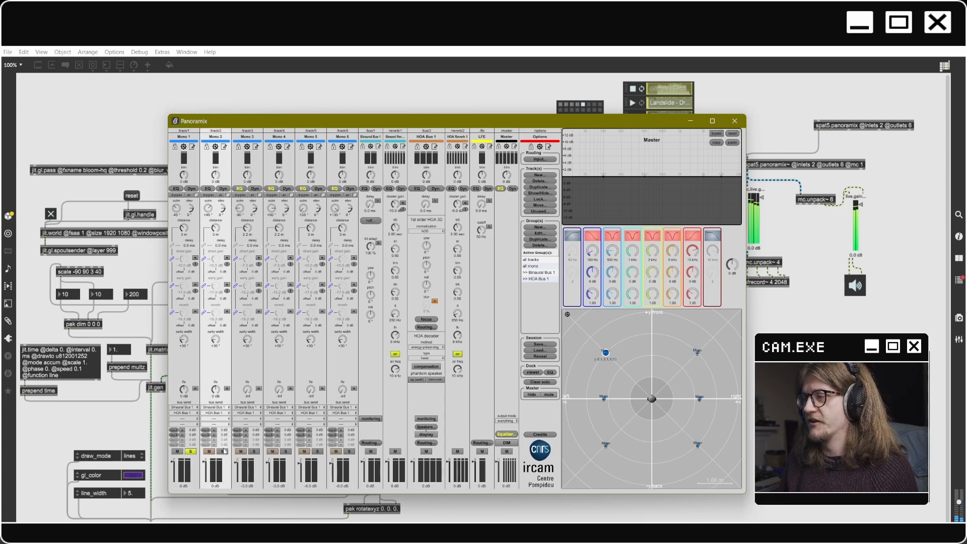
pyautogui.click(222, 452)
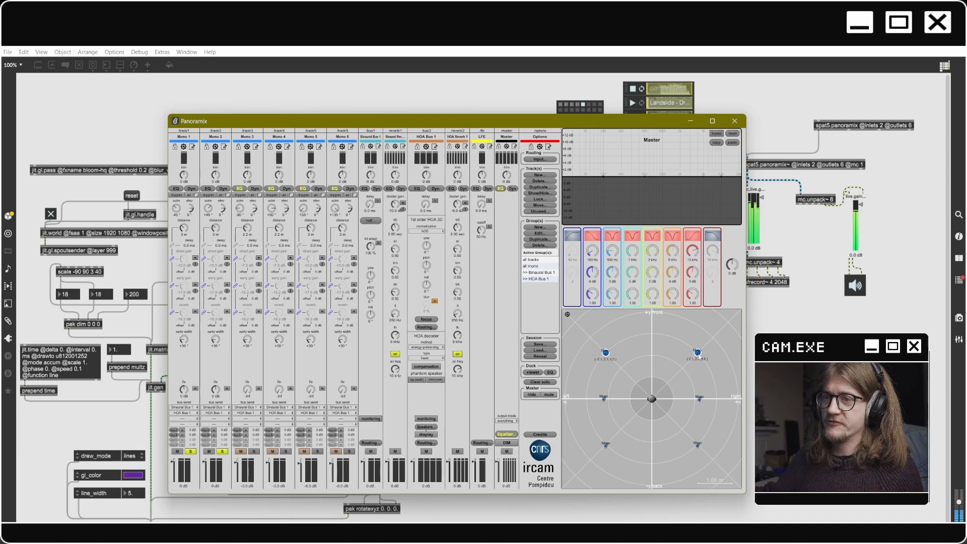
# Step: Try out different positions for the Mono 1 and Mono 2 sources around the listener in the spatial view
pyautogui.moveTo(699, 353); pyautogui.dragTo(708, 543)
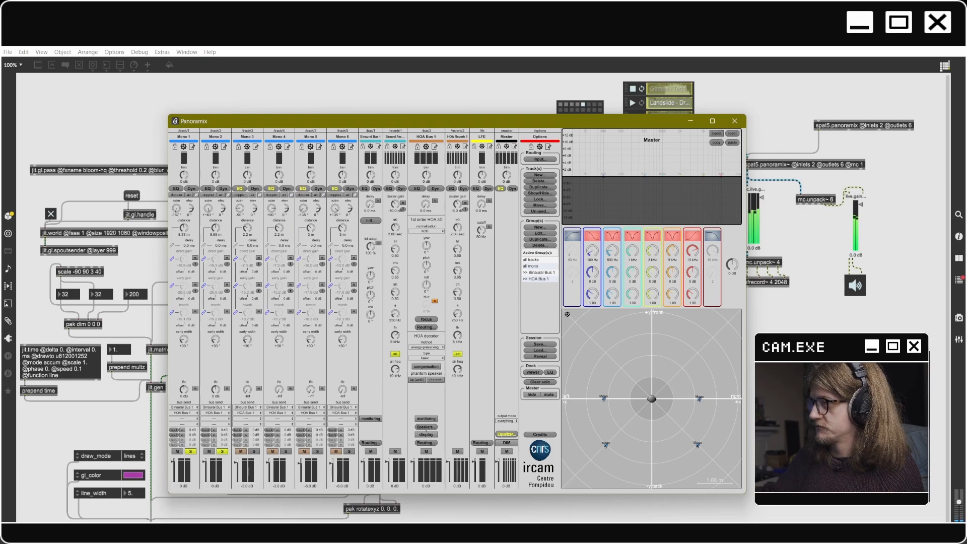
pyautogui.moveTo(708, 543); pyautogui.dragTo(588, 403)
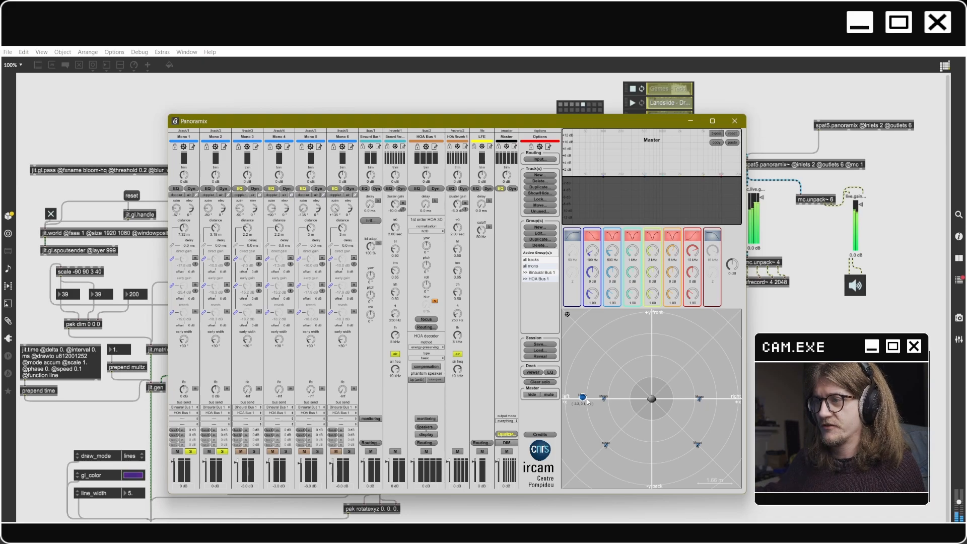
pyautogui.moveTo(587, 401); pyautogui.dragTo(699, 361)
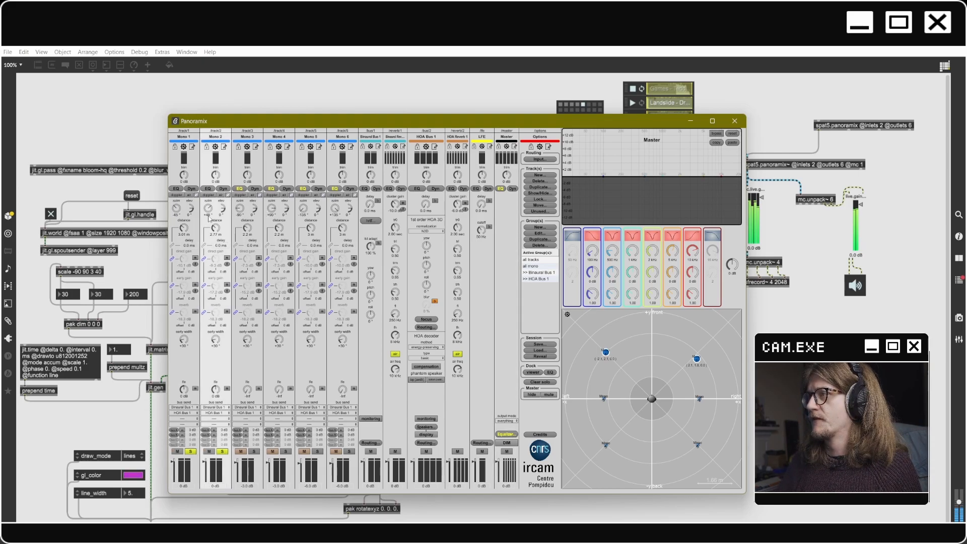
# Step: Set the Mono 2 source to azimuth 45° and distance 3 m, and set the Mono 1 distance to 3 m
pyautogui.click(209, 216)
pyautogui.write('45')
pyautogui.press('Return')
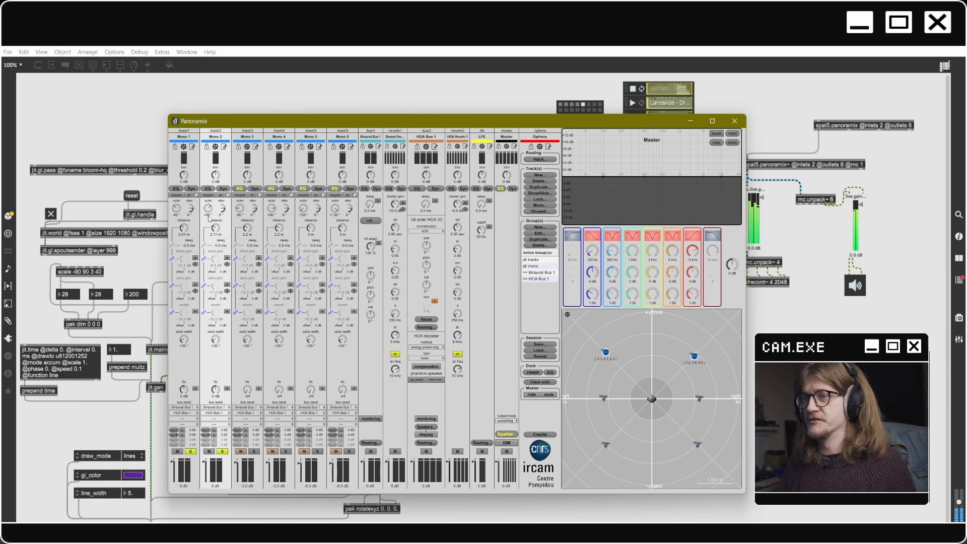
pyautogui.click(216, 235)
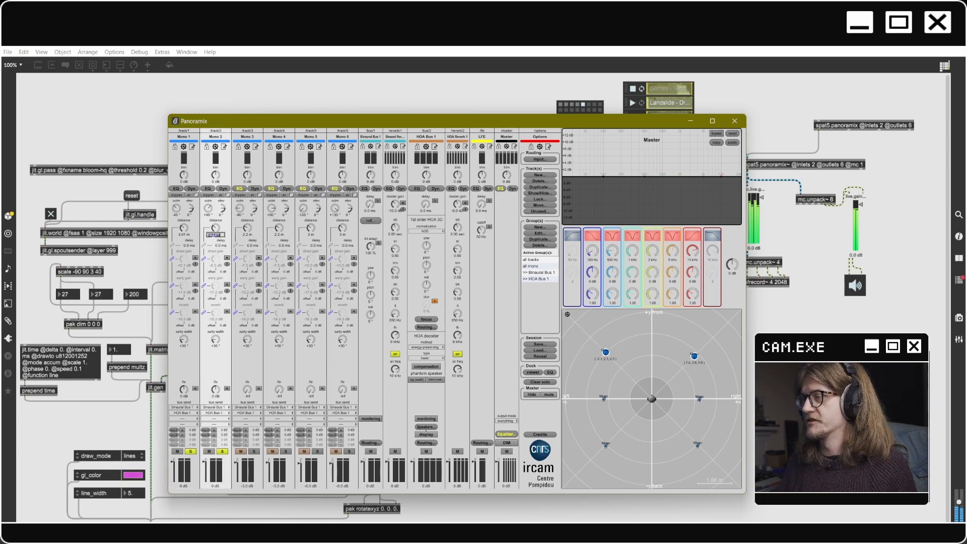
pyautogui.write('3')
pyautogui.press('Return')
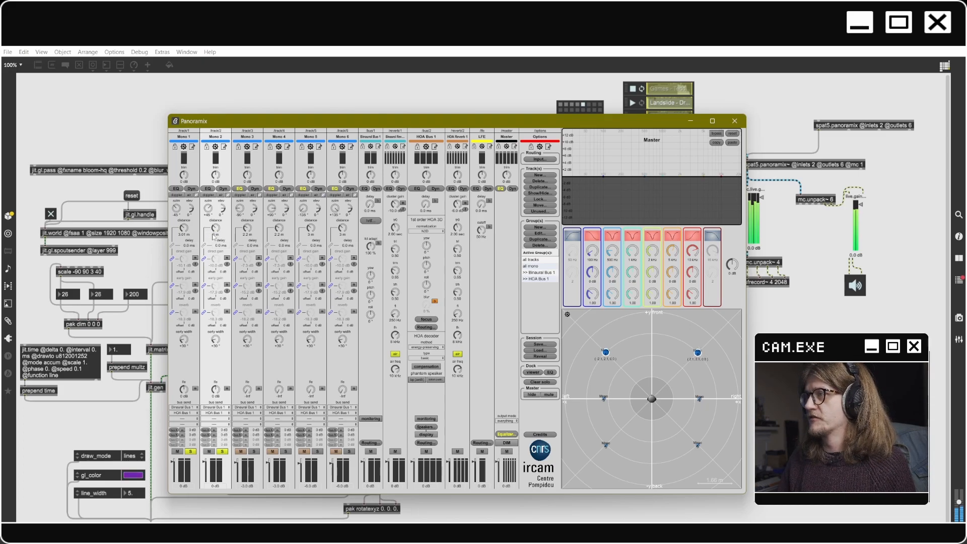
pyautogui.click(187, 235)
pyautogui.write('3')
pyautogui.press('Return')
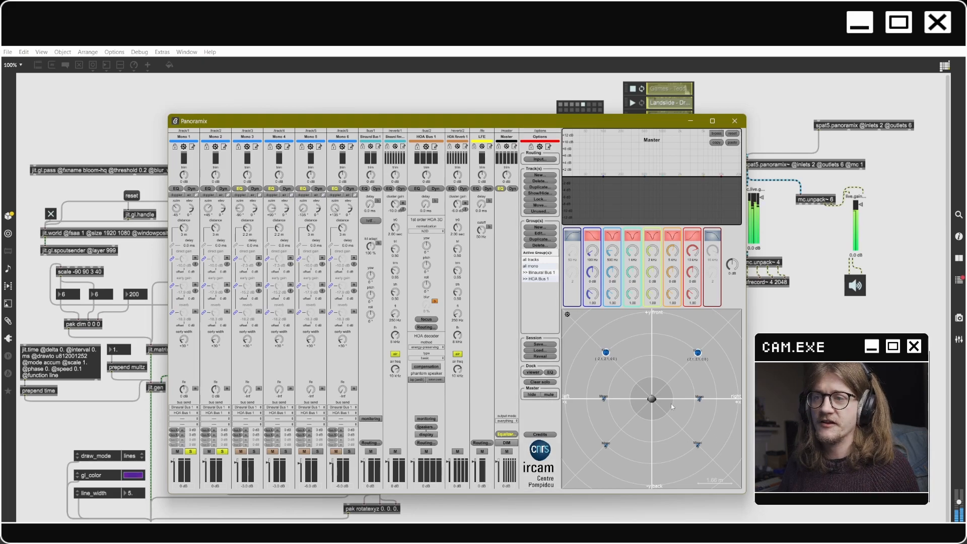
# Step: Stop the first clip in the playlist and restart its playback
pyautogui.click(221, 451)
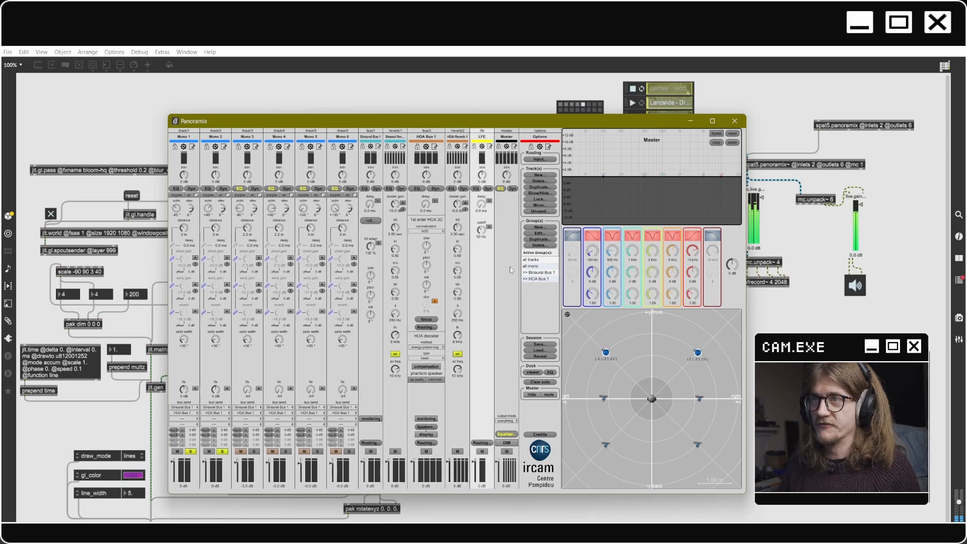
pyautogui.click(631, 89)
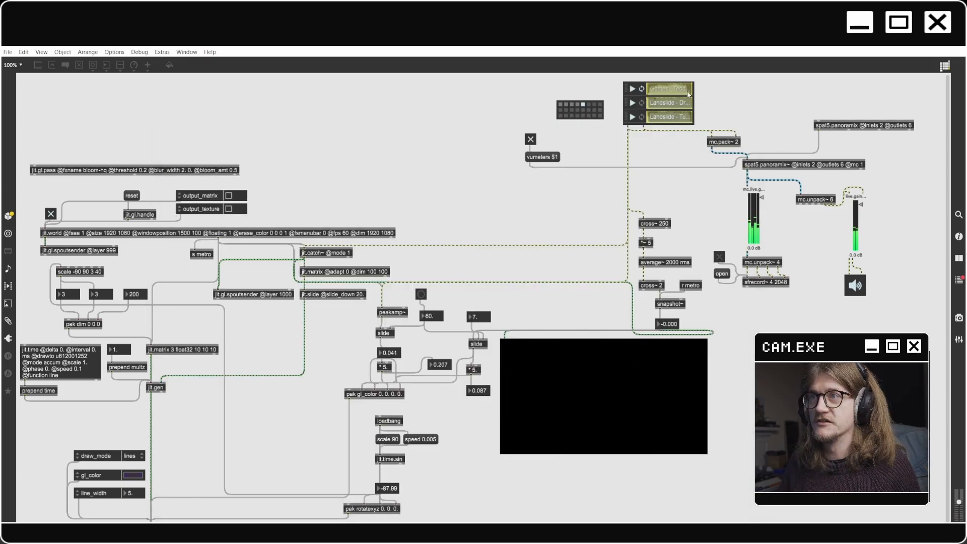
pyautogui.click(632, 89)
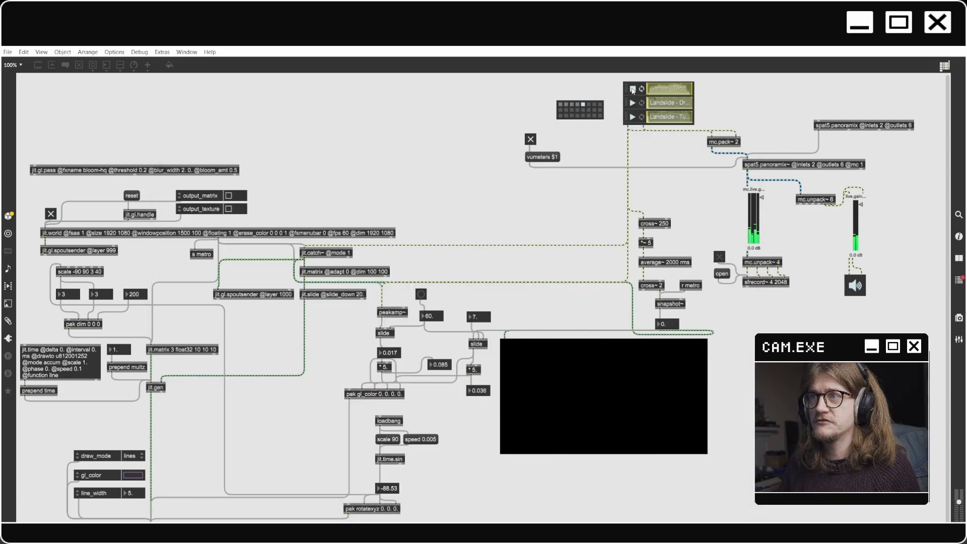
# Step: Reopen the spat5.panoramix mixer and add tracks Mono 5 and Mono 6 to the solo
pyautogui.doubleClick(836, 125)
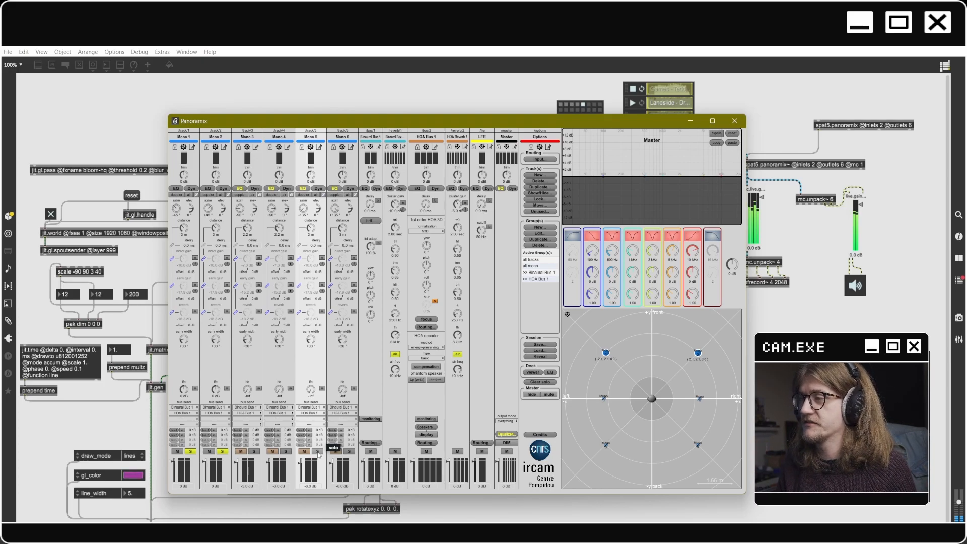
pyautogui.click(318, 452)
pyautogui.click(349, 452)
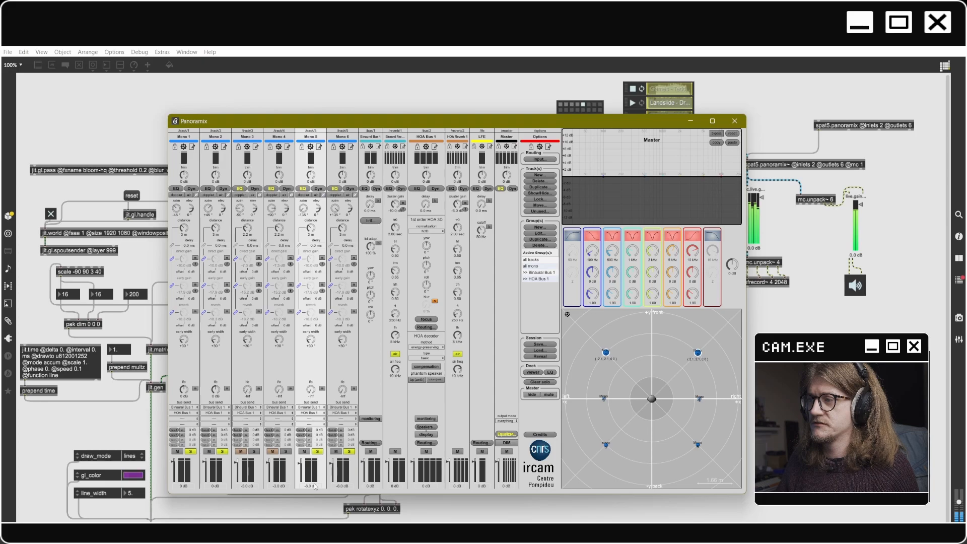
# Step: Set the fader levels of tracks Mono 5 and Mono 6 to -12 dB
pyautogui.doubleClick(315, 486)
pyautogui.write('-')
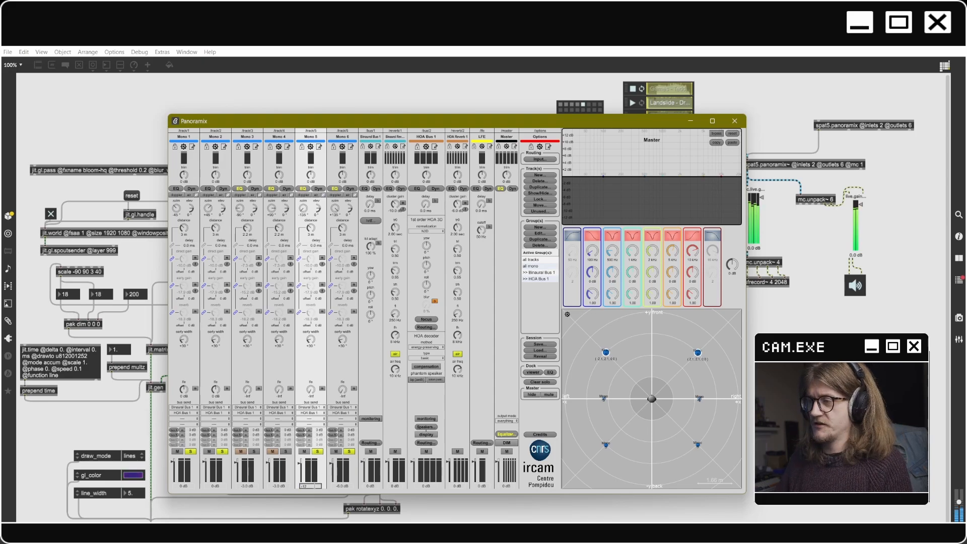
pyautogui.write('12')
pyautogui.press('Return')
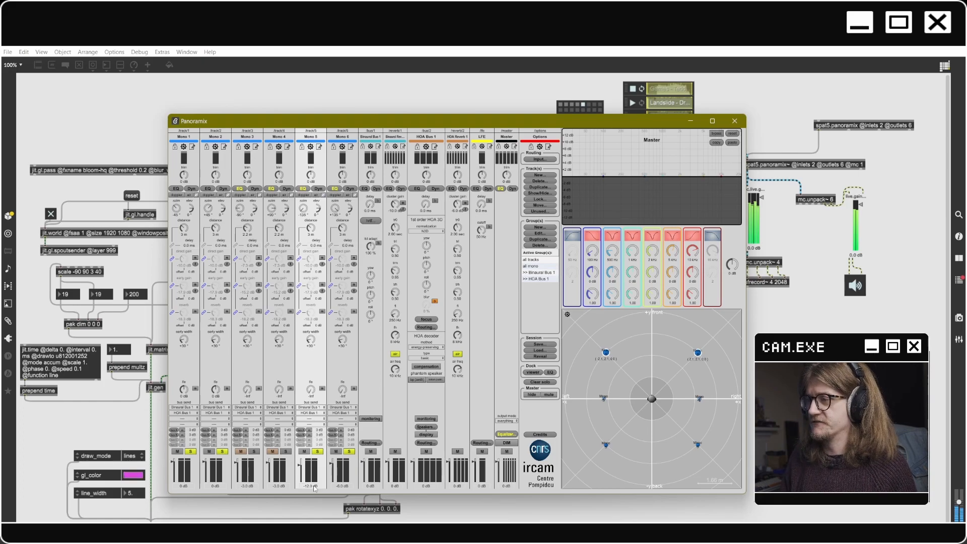
pyautogui.doubleClick(343, 486)
pyautogui.press('BackSpace')
pyautogui.write('-12')
pyautogui.press('Return')
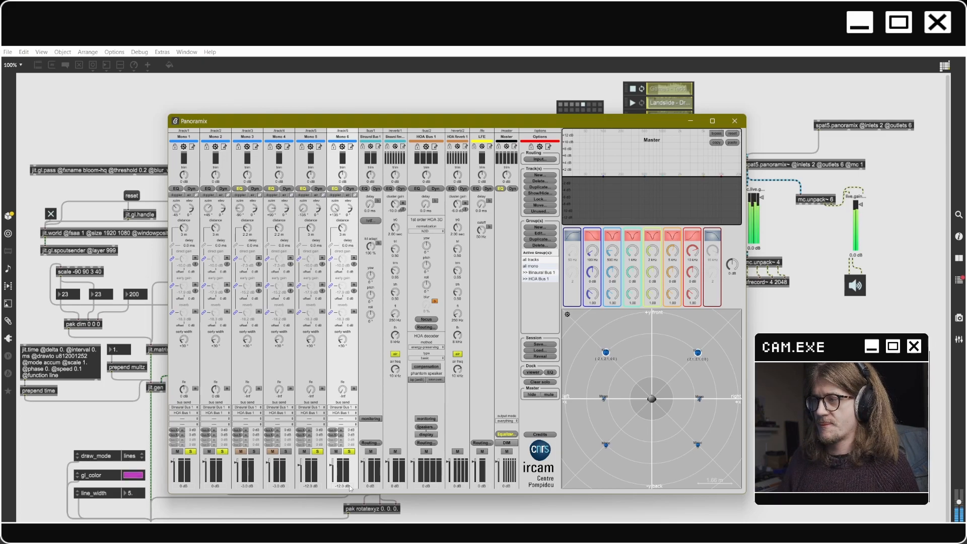
# Step: Turn off solo on tracks Mono 5 and Mono 6
pyautogui.click(318, 452)
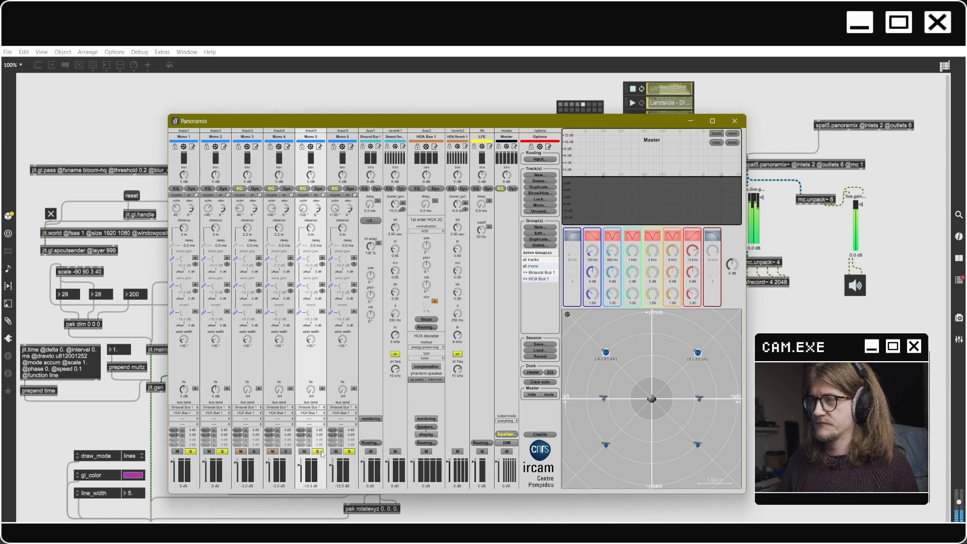
pyautogui.click(317, 451)
pyautogui.click(349, 452)
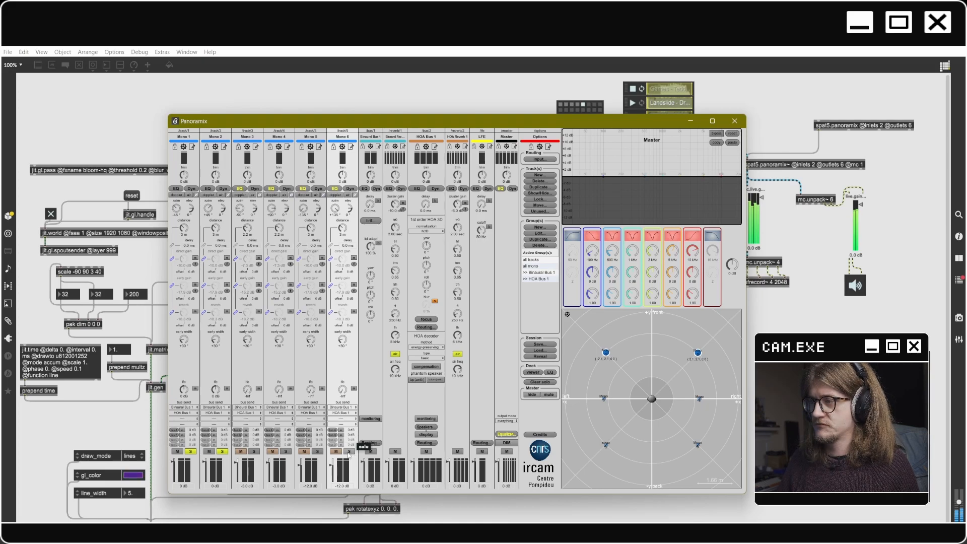
# Step: Solo tracks Mono 5 and Mono 6 again and set their fader levels to -9 dB
pyautogui.click(349, 451)
pyautogui.click(317, 451)
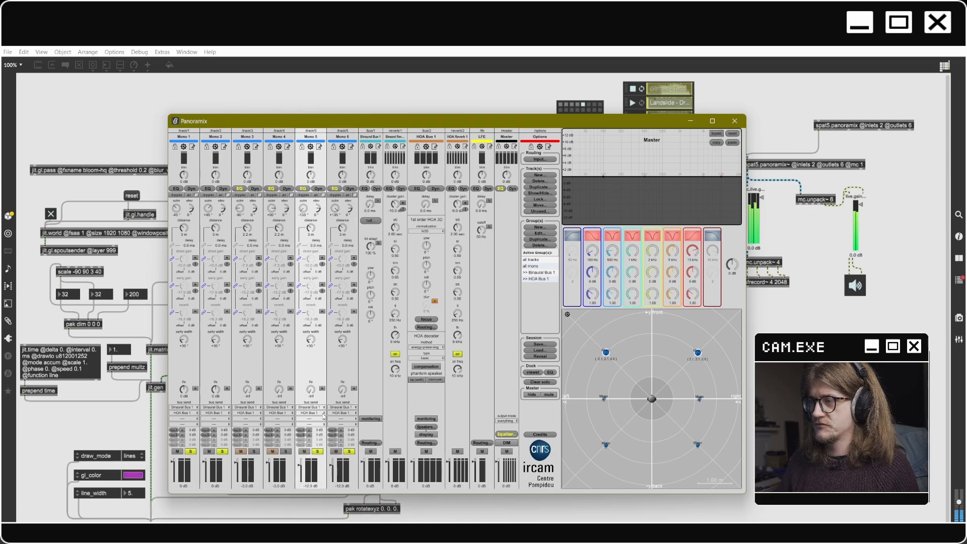
pyautogui.click(311, 487)
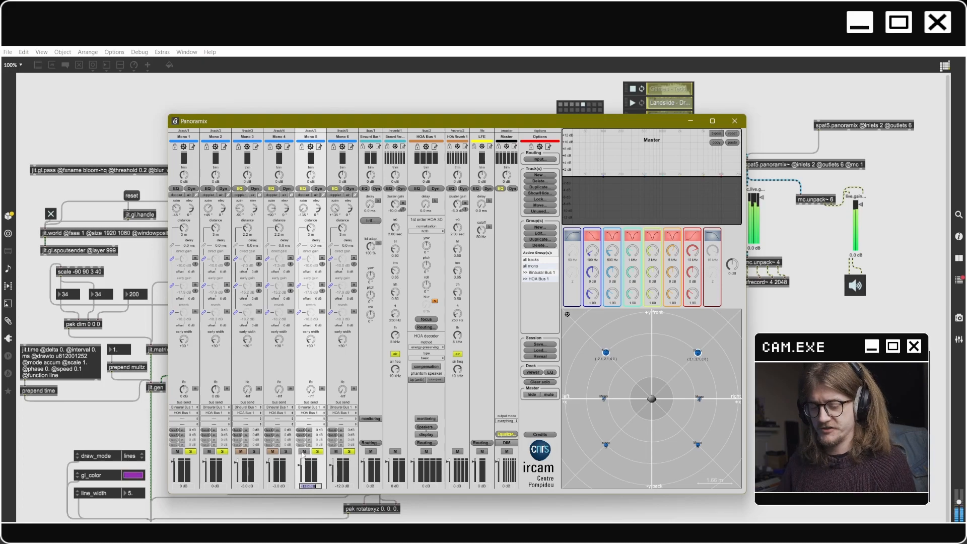
pyautogui.write('-9')
pyautogui.press('Return')
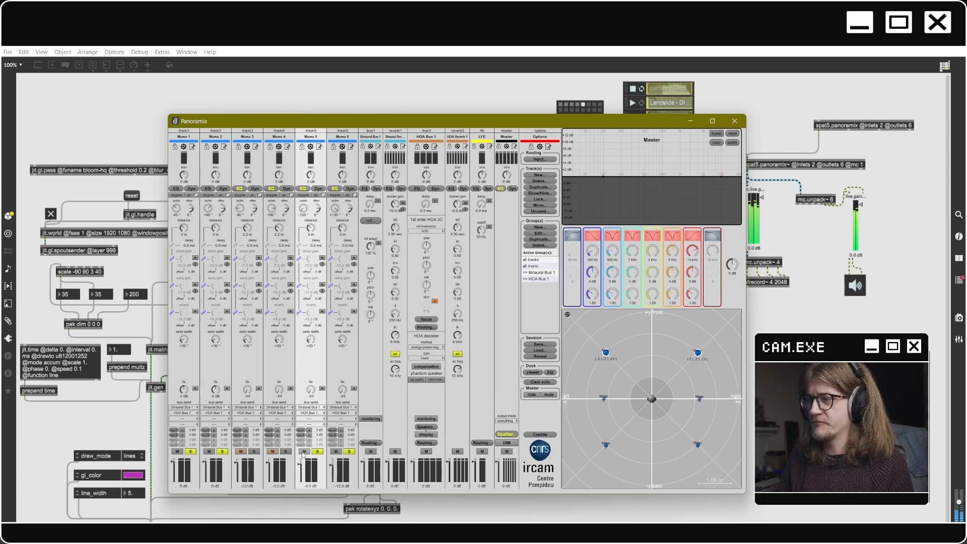
pyautogui.click(338, 487)
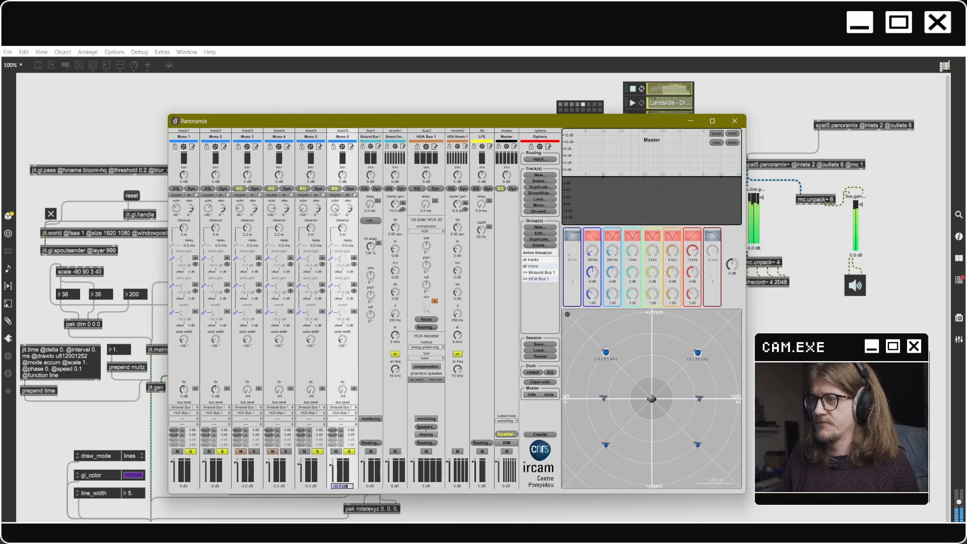
pyautogui.write('-9')
pyautogui.press('Return')
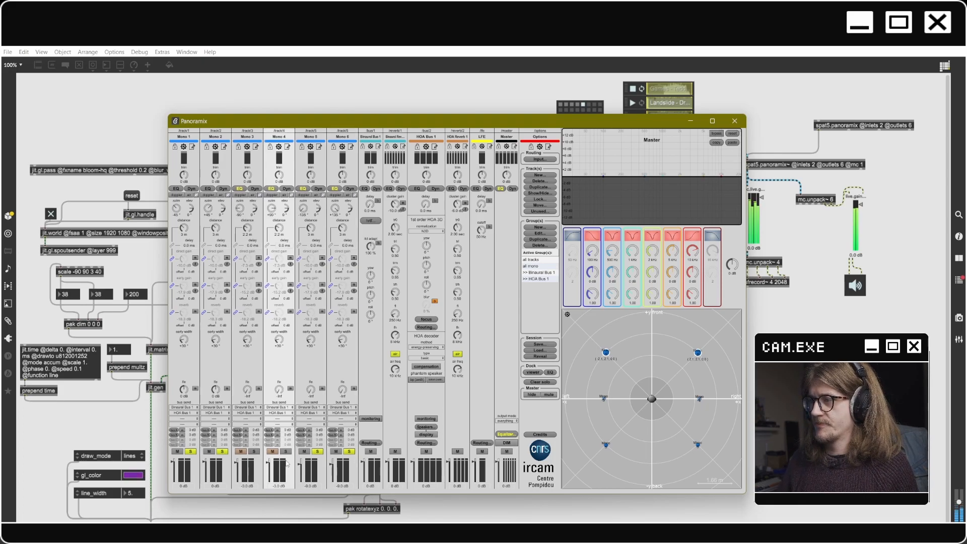
# Step: Switch the solo from tracks Mono 5 and Mono 6 to tracks Mono 3 and Mono 4
pyautogui.click(318, 451)
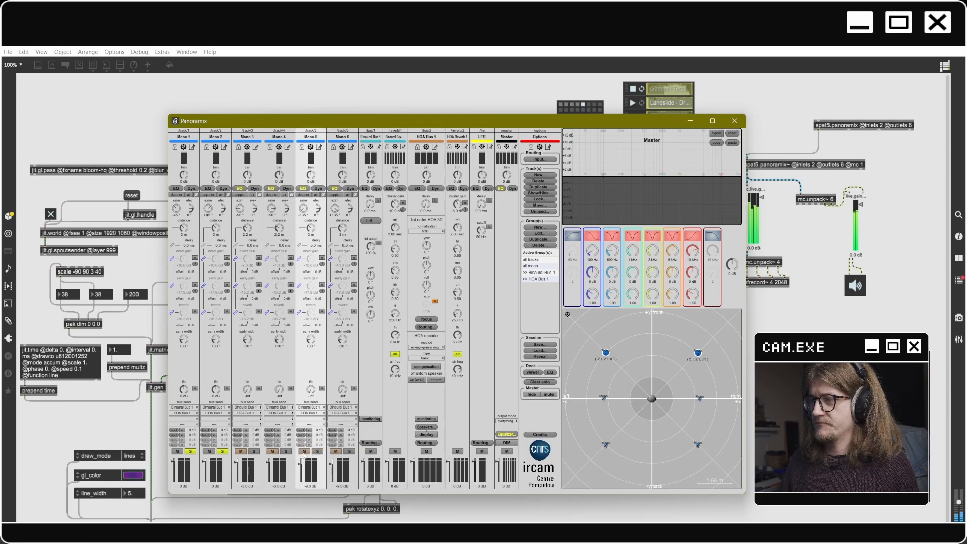
pyautogui.click(255, 451)
pyautogui.click(285, 451)
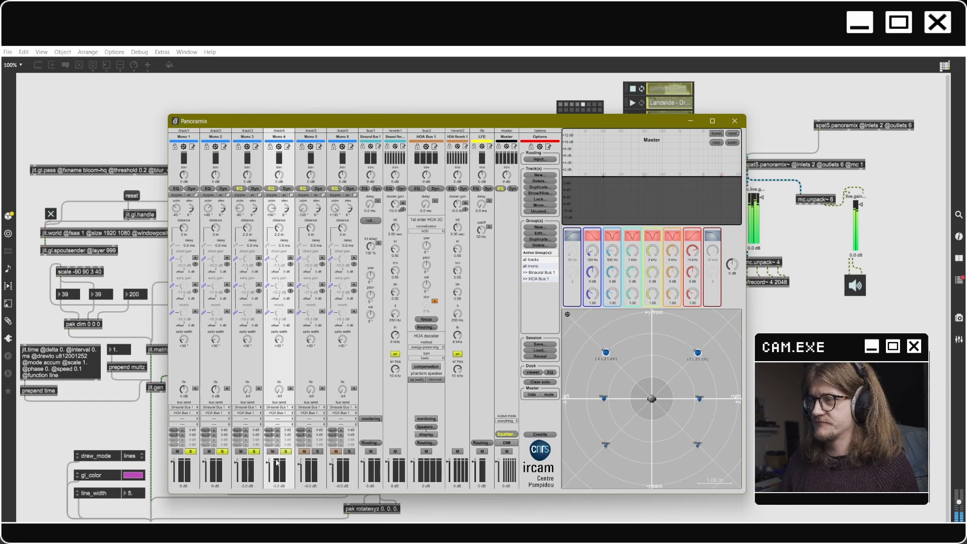
# Step: Set the fader levels of tracks Mono 3 and Mono 4 to -6 dB
pyautogui.click(249, 487)
pyautogui.write('-6')
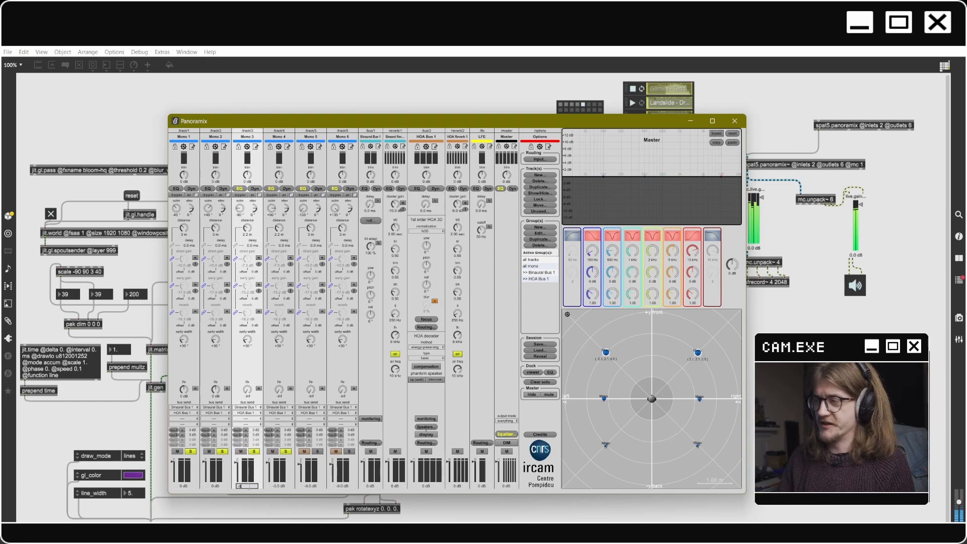
pyautogui.press('Return')
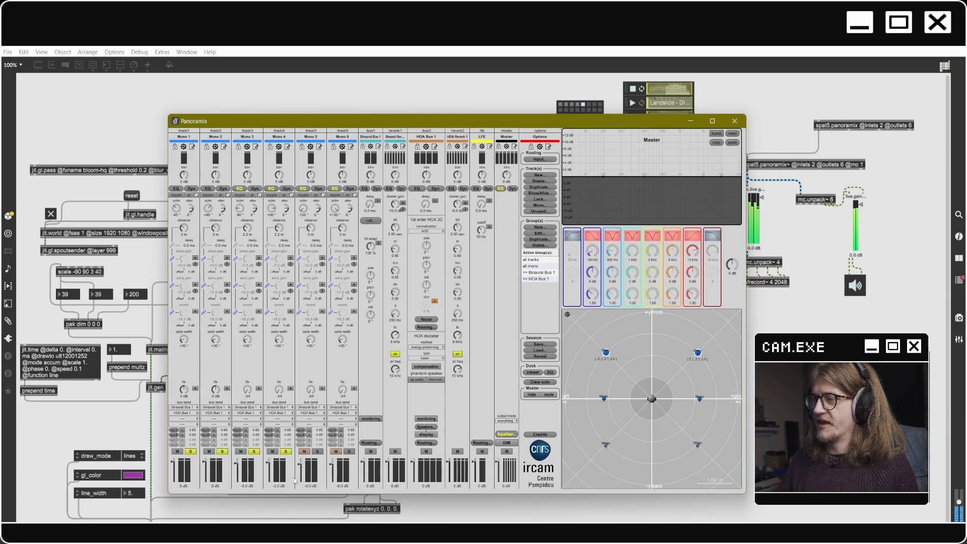
pyautogui.click(278, 486)
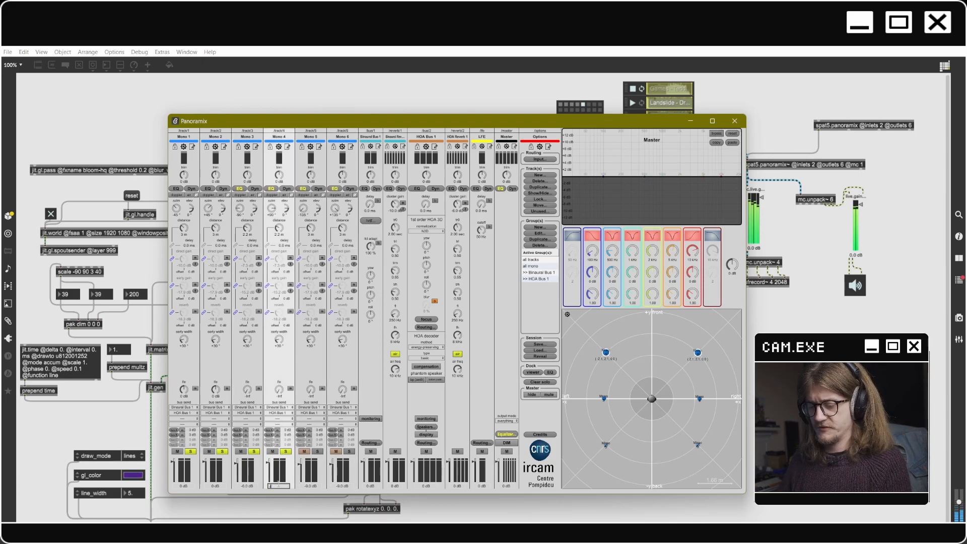
pyautogui.write('-6')
pyautogui.press('Return')
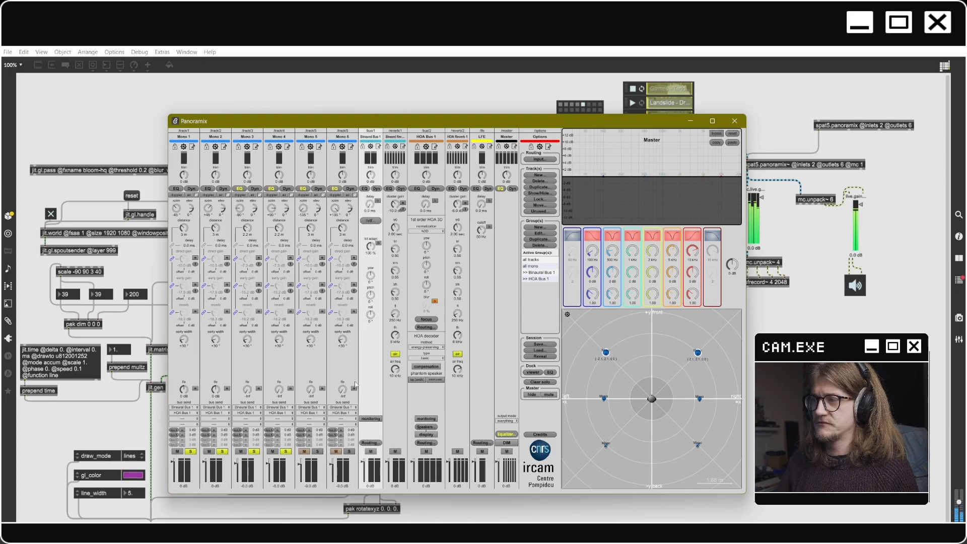
# Step: Toggle the solo on tracks Mono 3 and Mono 4 to compare the mix with and without them
pyautogui.click(256, 453)
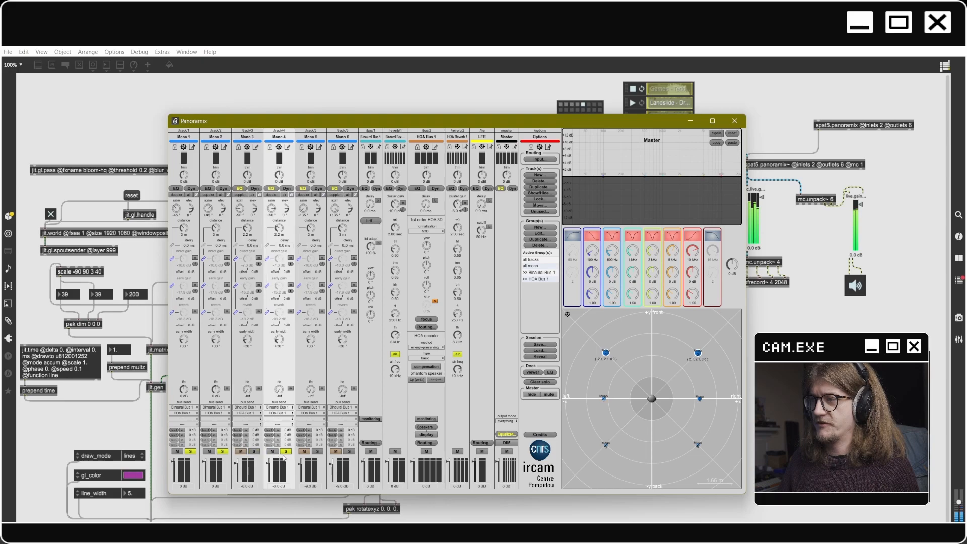
pyautogui.click(288, 452)
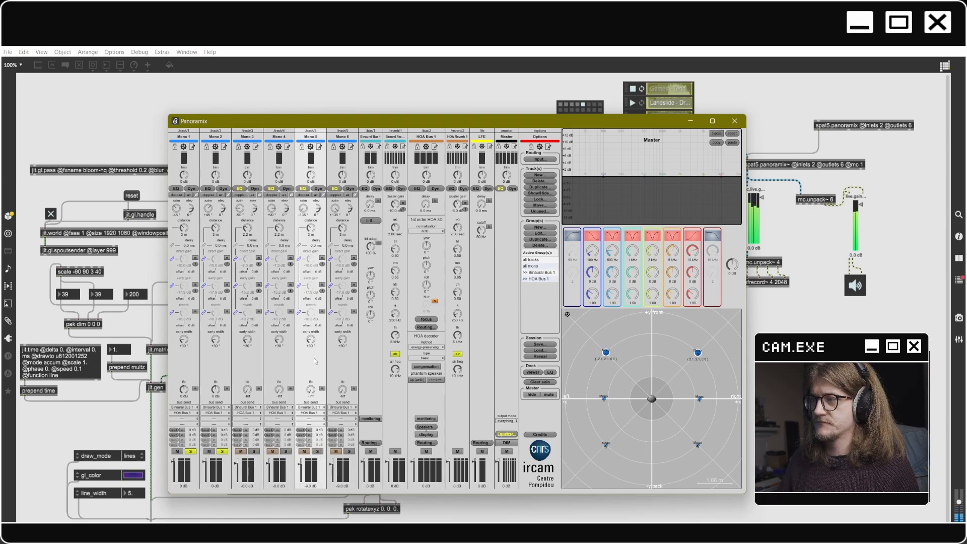
pyautogui.click(288, 453)
pyautogui.click(255, 452)
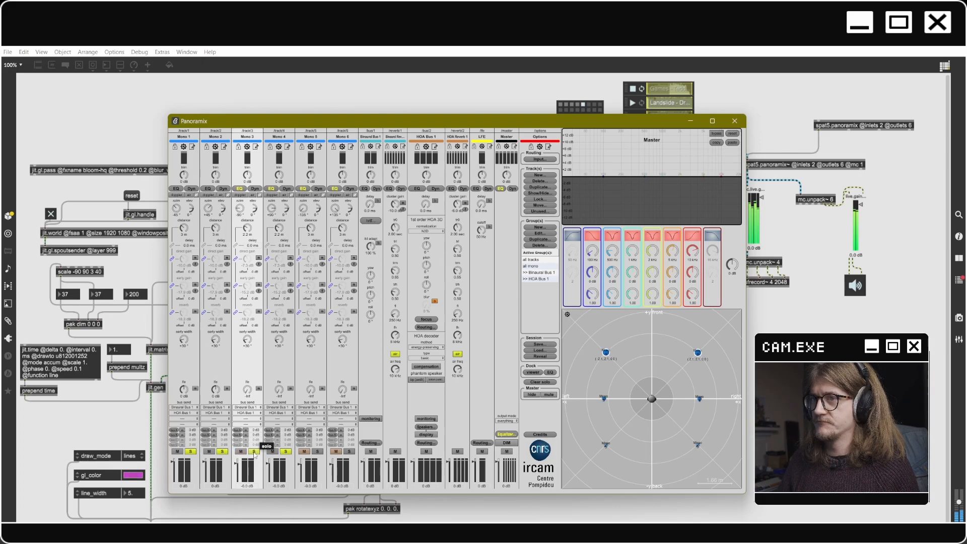
pyautogui.click(288, 453)
pyautogui.click(287, 452)
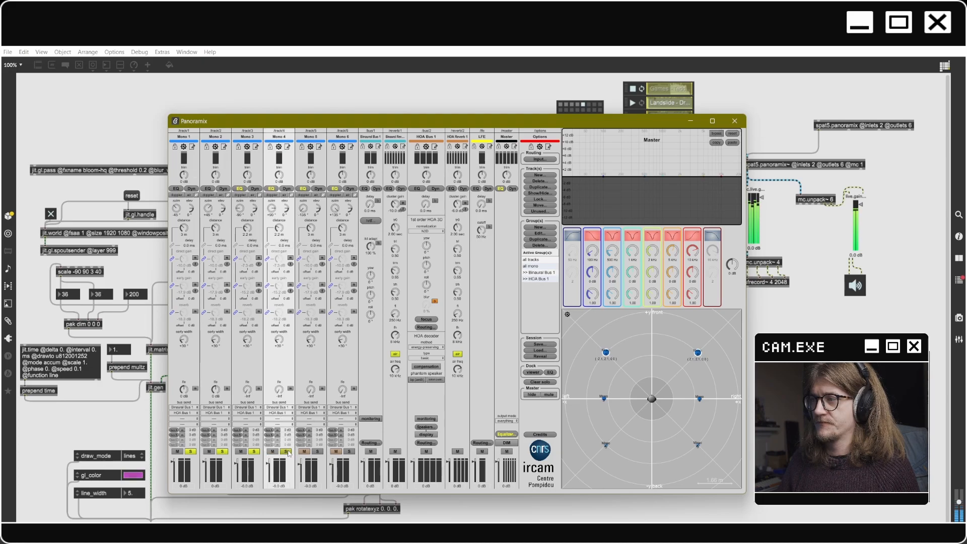
# Step: Turn off the remaining track solos so that all six mono tracks play
pyautogui.click(255, 452)
pyautogui.click(221, 452)
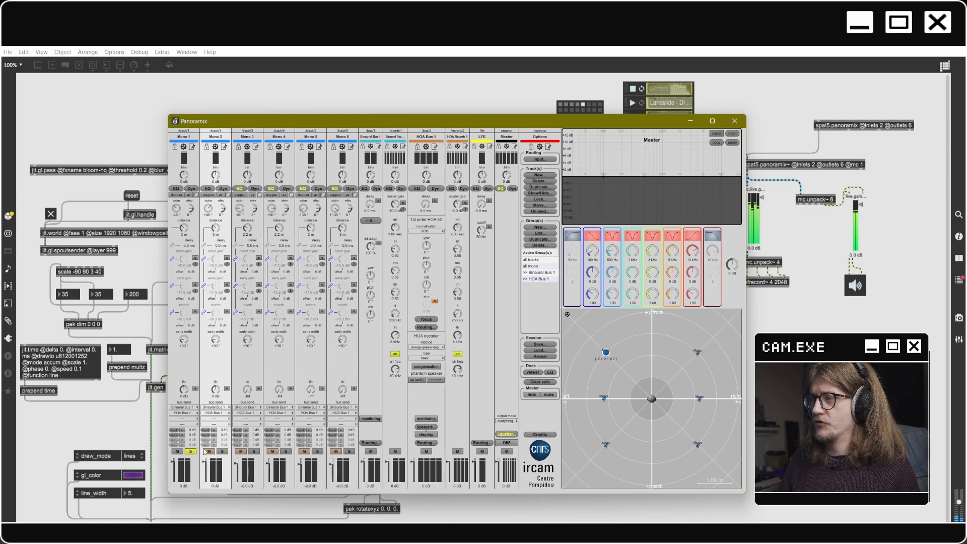
pyautogui.click(191, 452)
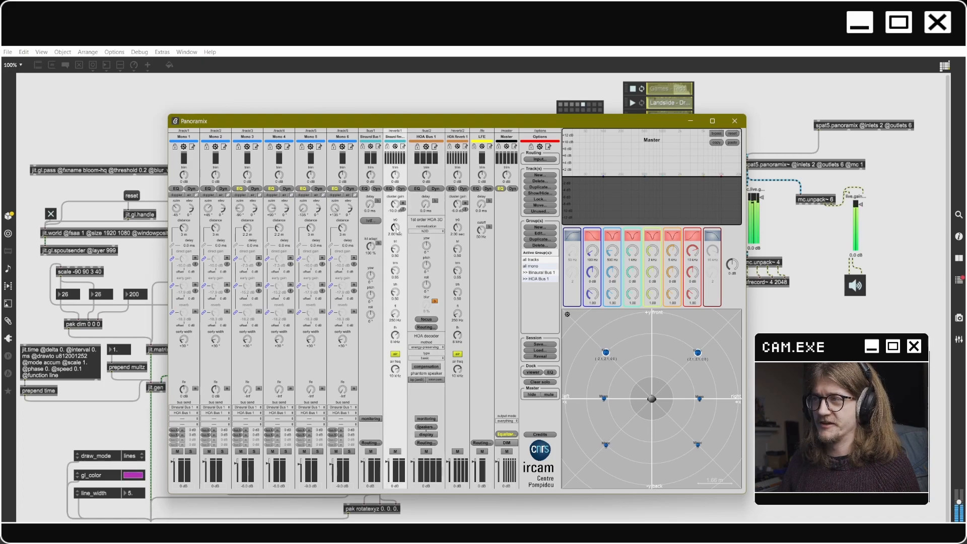
# Step: Lengthen the binaural reverb's reverberation time and audition it with only tracks Mono 1 and Mono 2 soloed
pyautogui.moveTo(396, 228); pyautogui.dragTo(398, 222)
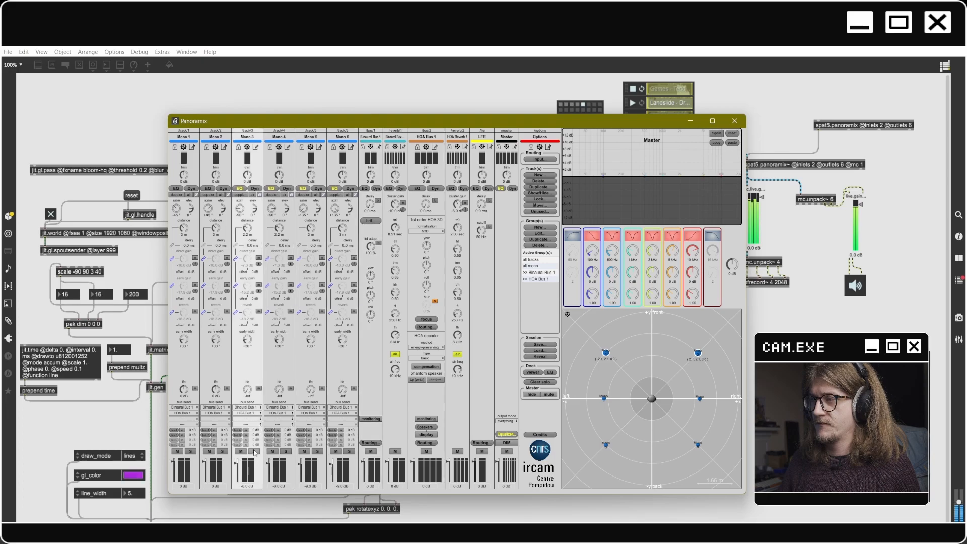
pyautogui.click(222, 452)
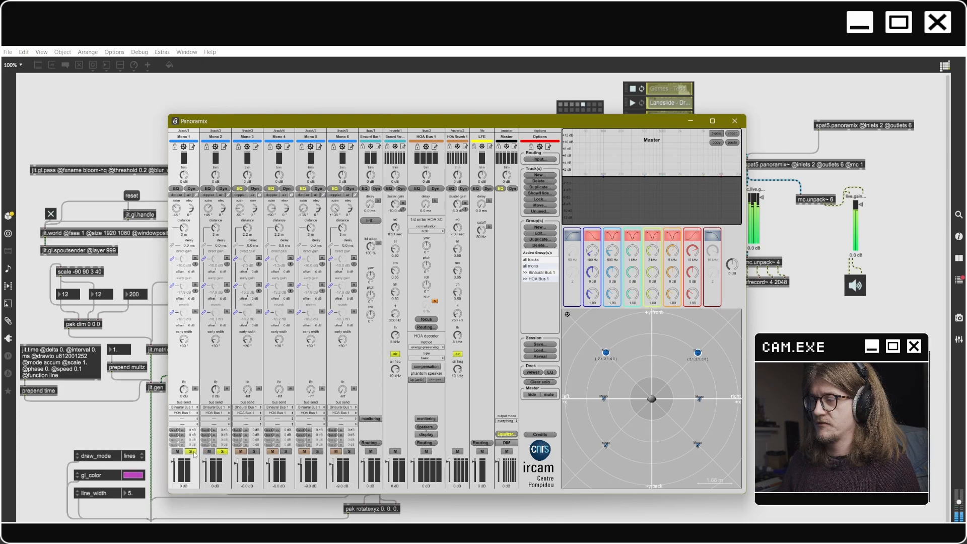
pyautogui.click(192, 452)
pyautogui.click(222, 451)
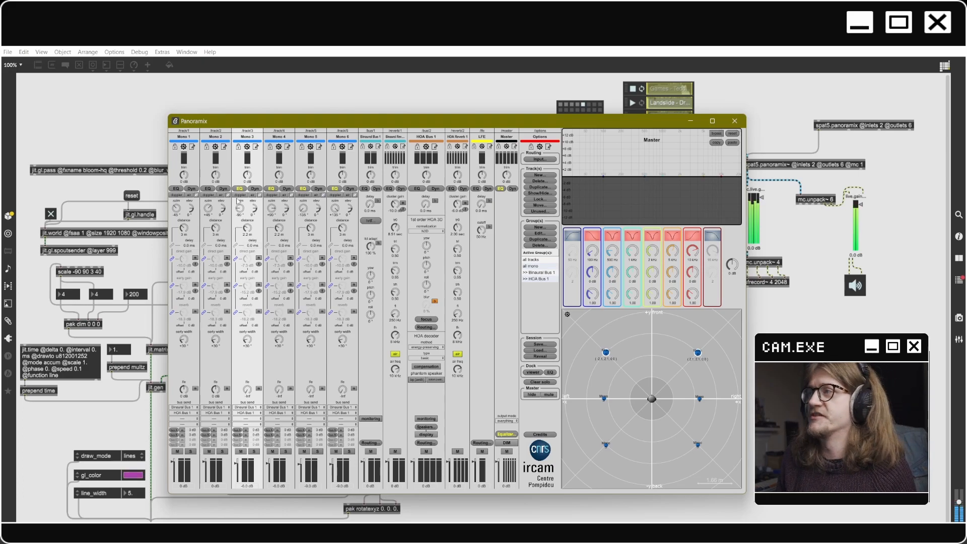
# Step: Display the equaliser curves of the tracks from Mono 3 to Mono 6 to examine their filtering
pyautogui.click(240, 191)
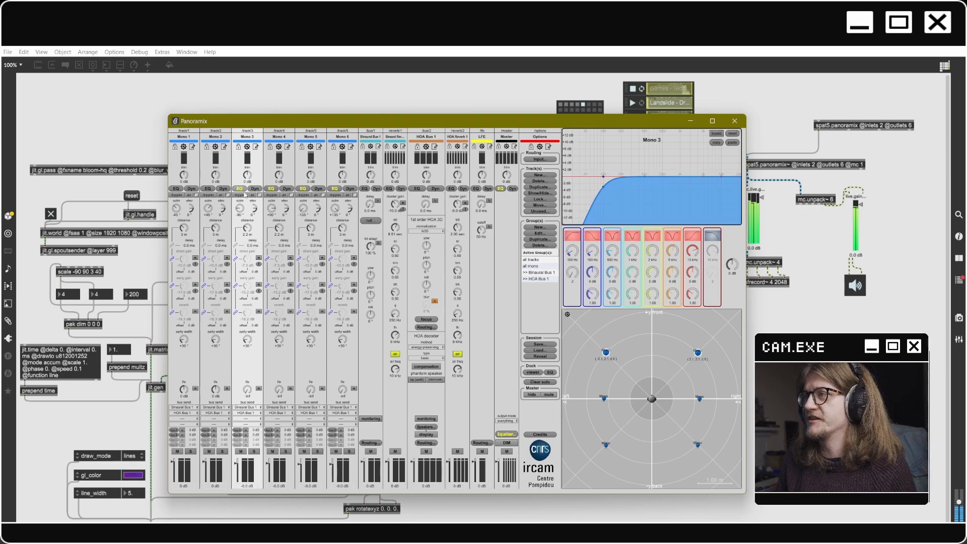
pyautogui.click(303, 189)
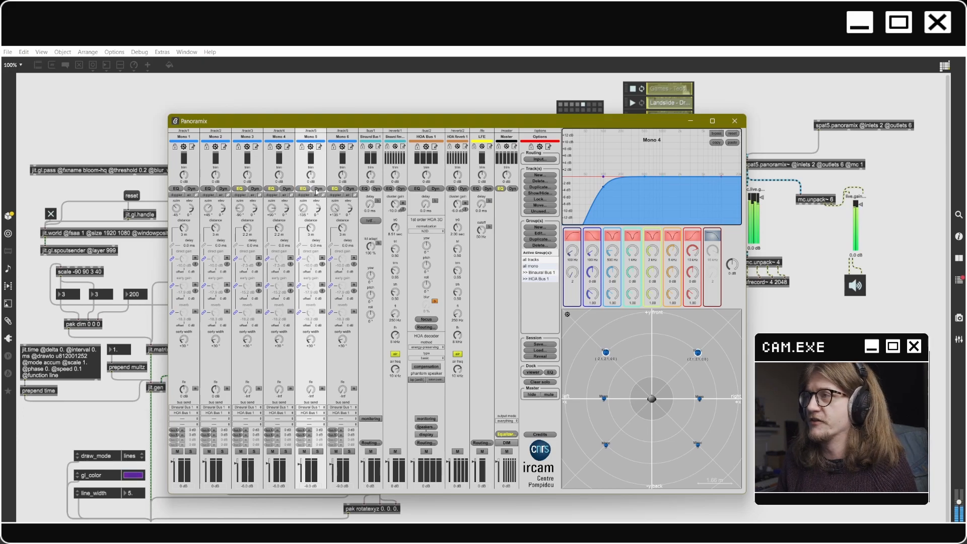
pyautogui.click(239, 190)
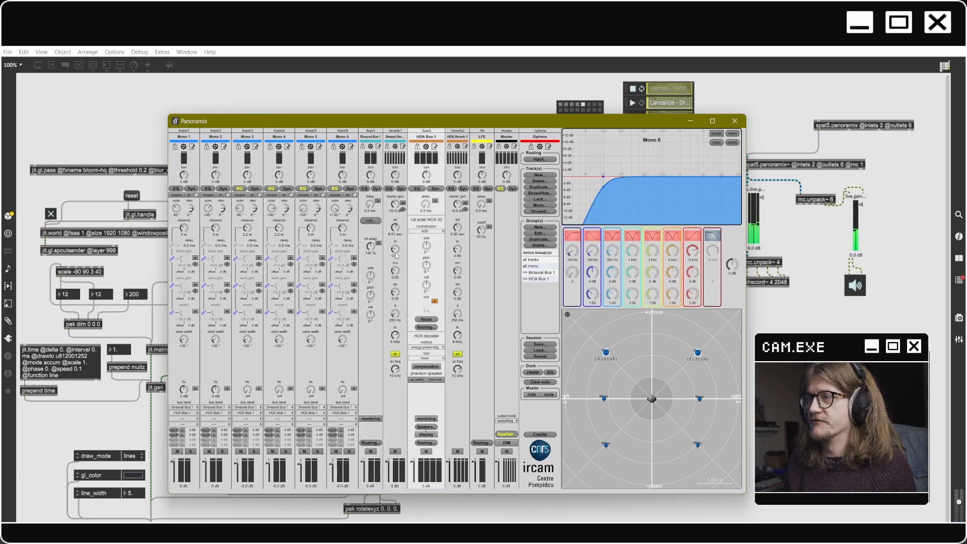
# Step: Reduce the binaural reverb's reverberation time to about 2 seconds and close the Panoramix mixer
pyautogui.doubleClick(393, 235)
pyautogui.write('2')
pyautogui.press('Return')
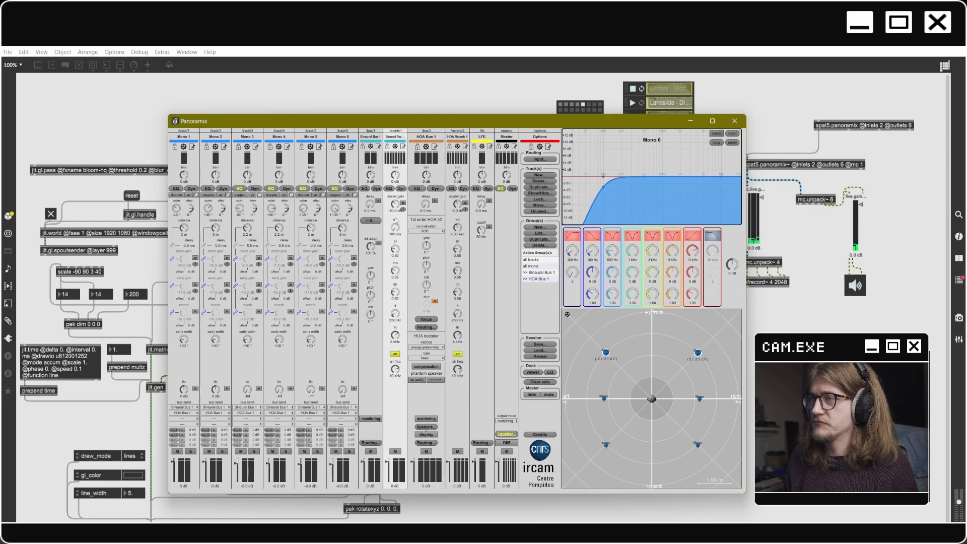
pyautogui.moveTo(394, 225); pyautogui.dragTo(392, 208)
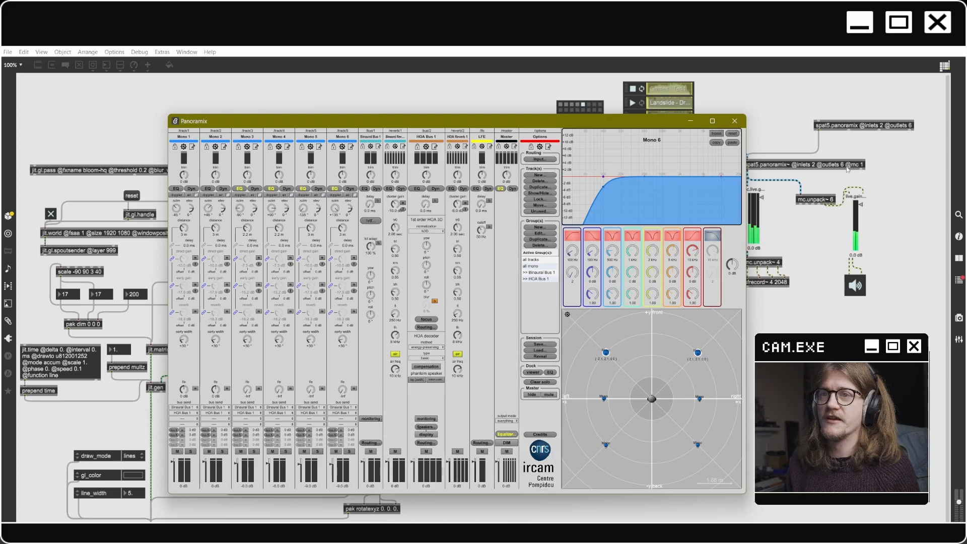
pyautogui.click(734, 121)
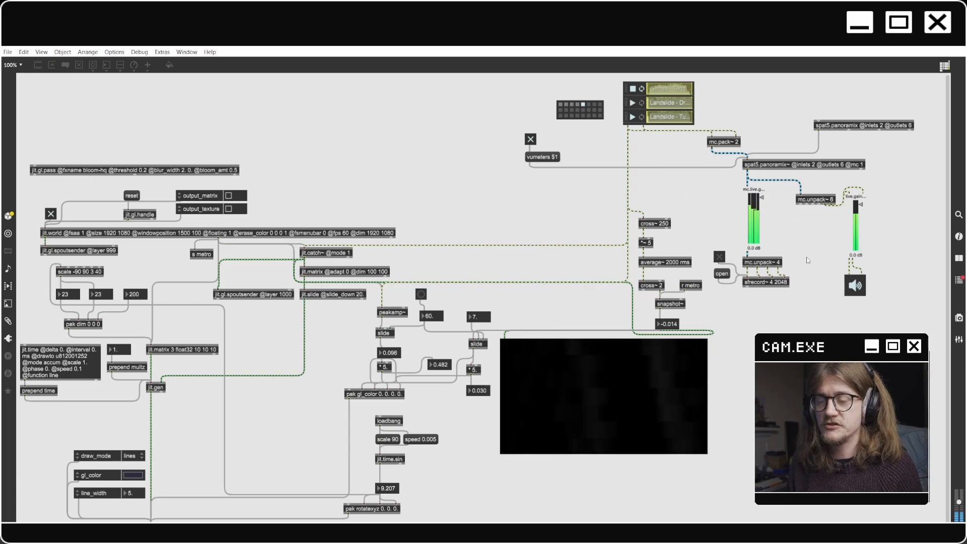
# Step: Duplicate the live.gain~ fader with its connections to the audio output and place the copy below mc.unpack~ 6
pyautogui.hotkey('ctrl', 'e')
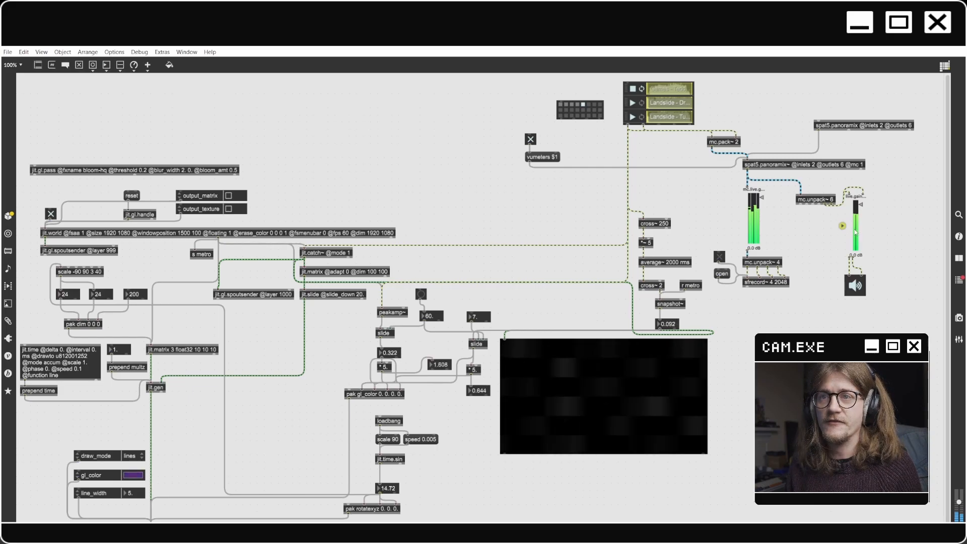
pyautogui.moveTo(852, 234); pyautogui.dragTo(860, 273)
pyautogui.click(821, 233)
pyautogui.hotkey('ctrl', 'e')
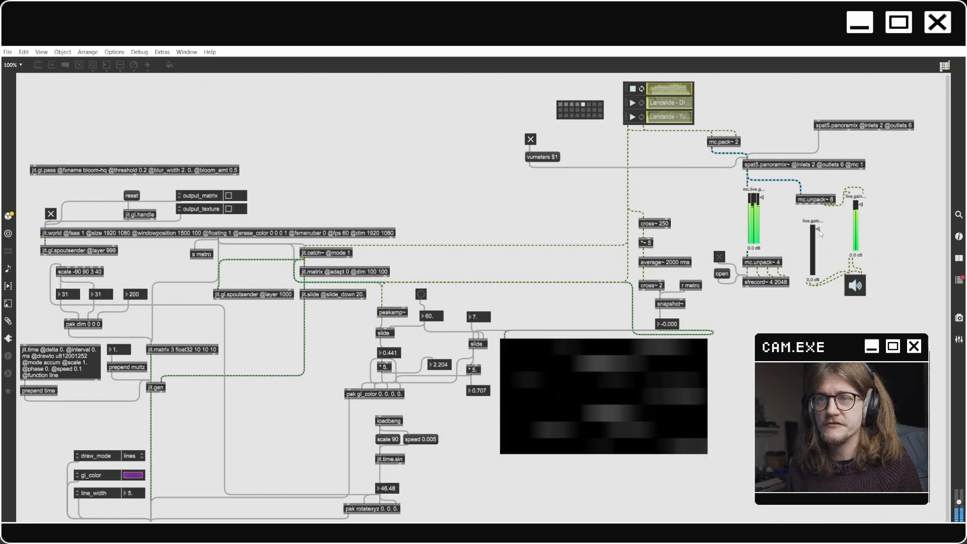
# Step: Connect both playlist audio outputs directly to the inputs of the duplicated live.gain~ and lock the patch
pyautogui.hotkey('ctrl', 'e')
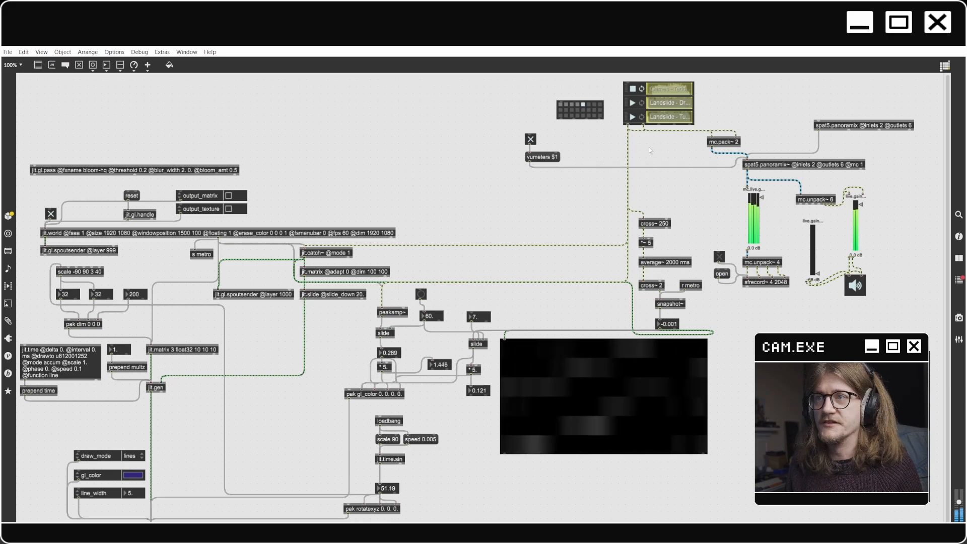
pyautogui.moveTo(629, 125); pyautogui.dragTo(819, 216)
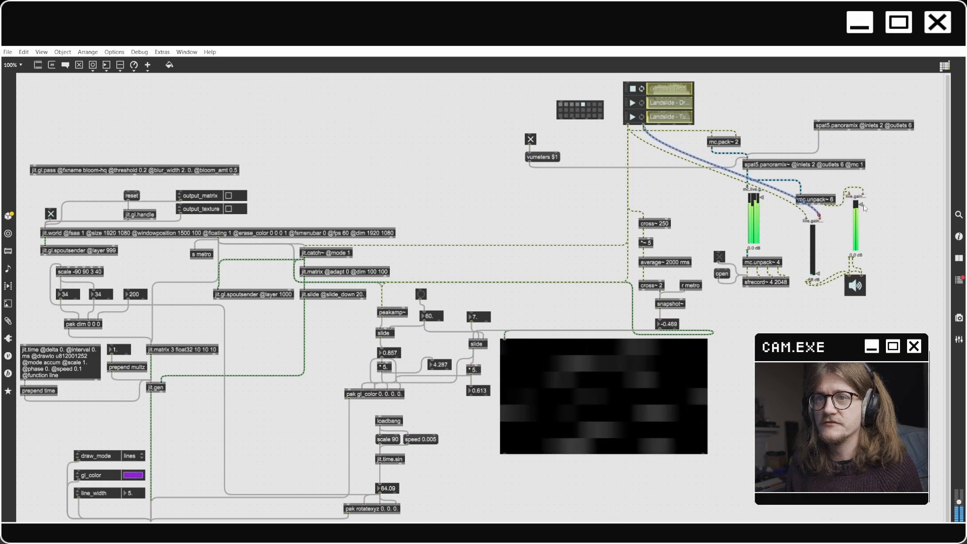
pyautogui.hotkey('ctrl', 'e')
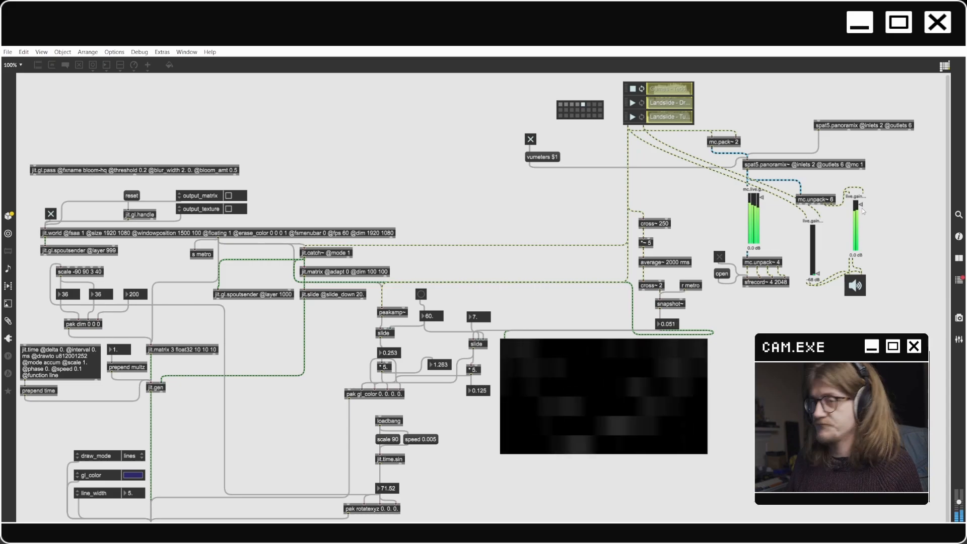
# Step: Compare the unprocessed and spatialised signals by swapping the two live.gain~ levels between -inf and 0 dB, ending on the spatialised one
pyautogui.moveTo(863, 207); pyautogui.dragTo(861, 235)
pyautogui.moveTo(816, 276); pyautogui.dragTo(818, 233)
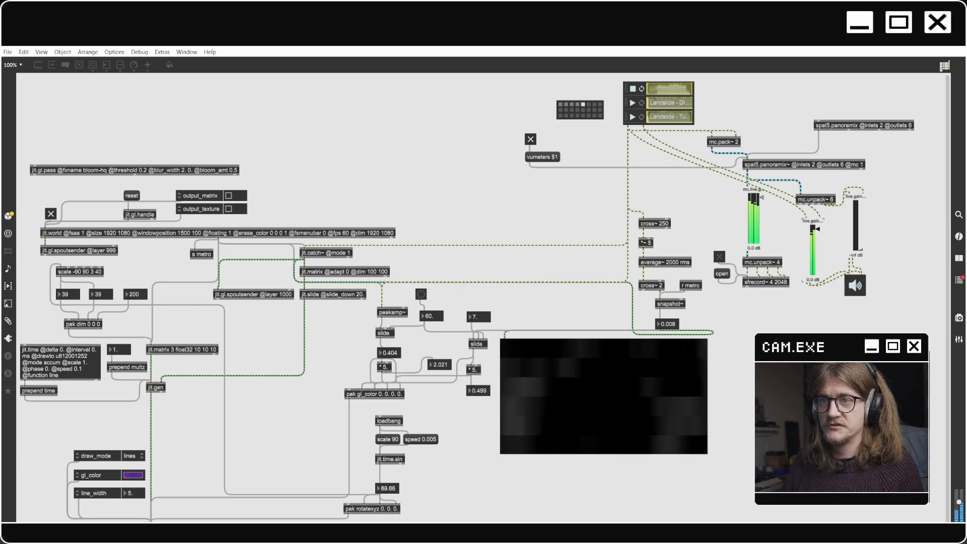
pyautogui.moveTo(818, 229); pyautogui.dragTo(817, 275)
pyautogui.moveTo(863, 252); pyautogui.dragTo(862, 207)
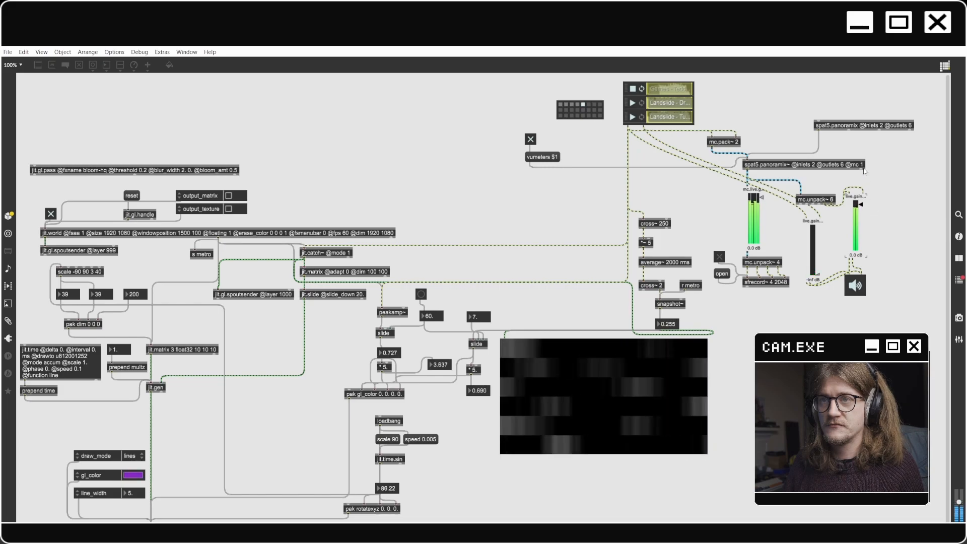
# Step: Reopen the spat5.panoramix mixer and readjust the binaural reverb's reverberation time
pyautogui.doubleClick(863, 130)
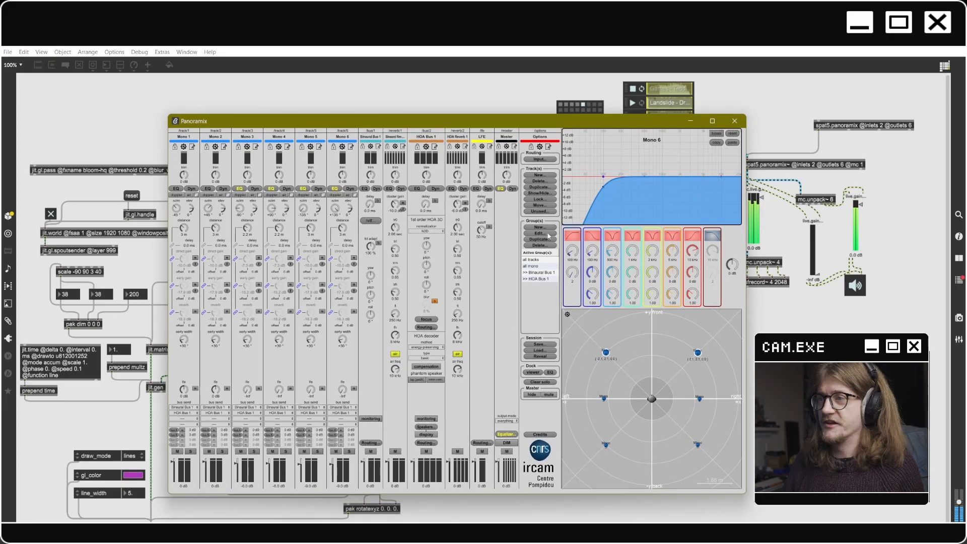
pyautogui.moveTo(397, 233); pyautogui.dragTo(399, 228)
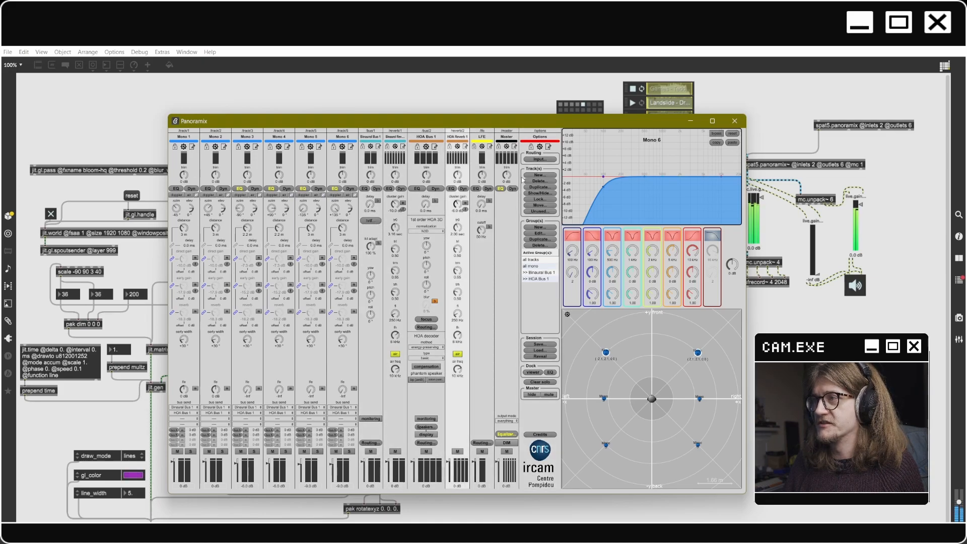
# Step: Minimise the Panoramix mixer and compare the dry playlist with the spatialised signal by swapping the two live.gain~ levels, finishing on the spatialised one
pyautogui.click(691, 121)
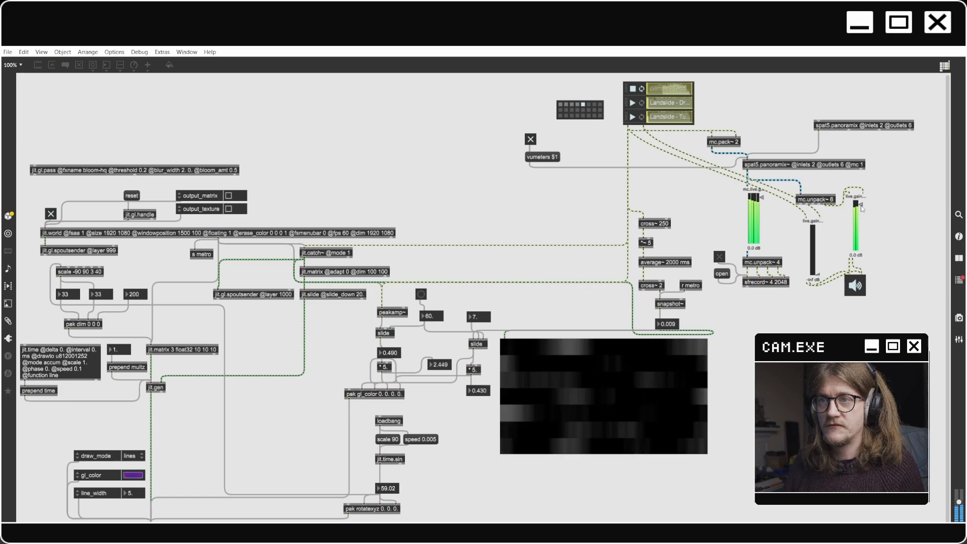
pyautogui.moveTo(861, 206); pyautogui.dragTo(862, 251)
pyautogui.moveTo(819, 275); pyautogui.dragTo(819, 232)
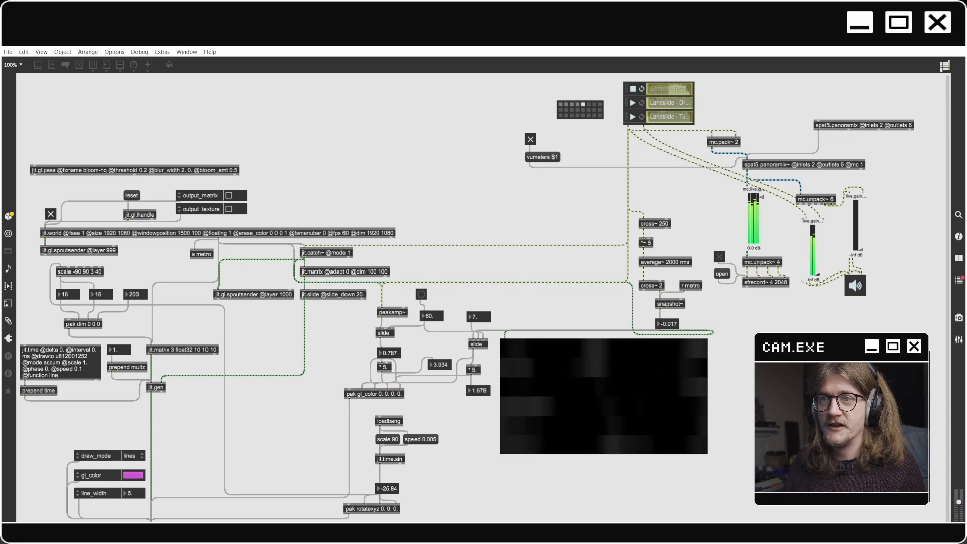
pyautogui.moveTo(864, 246); pyautogui.dragTo(872, 206)
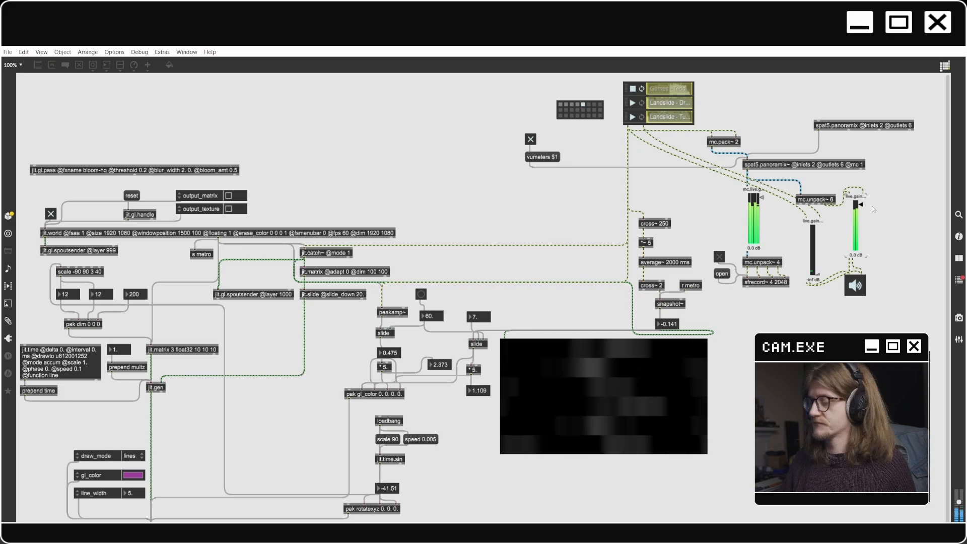
# Step: Reopen the spat5.panoramix mixer to review the binaural reverb strip, and minimise the mixer again
pyautogui.doubleClick(877, 126)
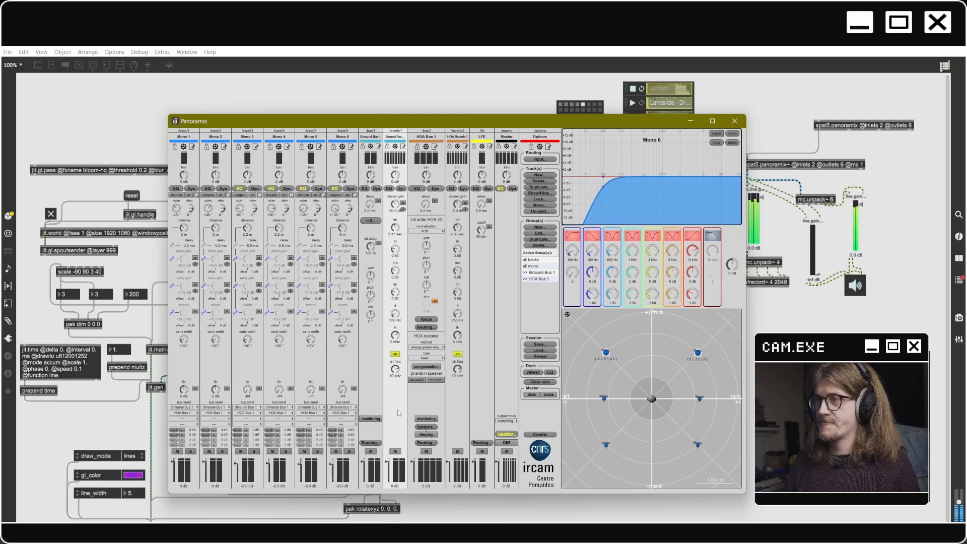
pyautogui.click(691, 124)
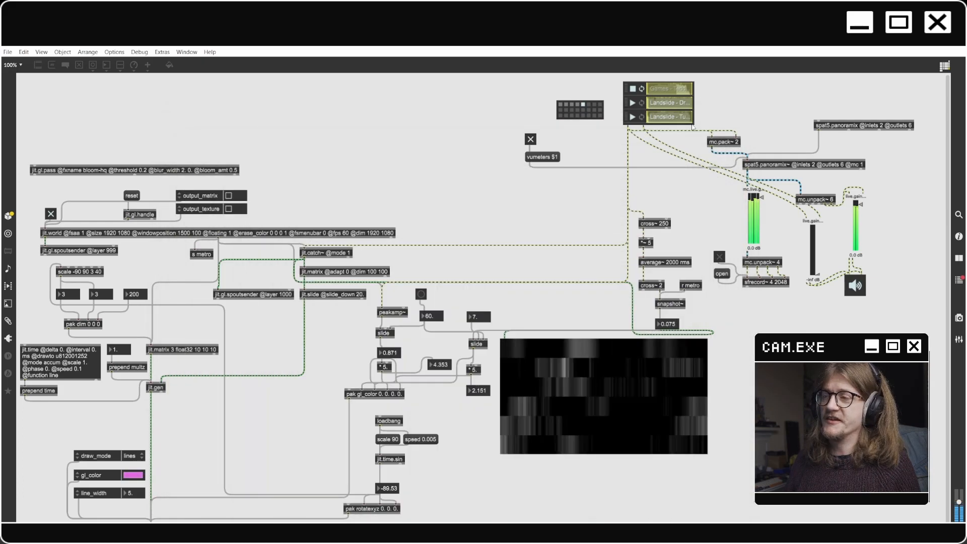
# Step: Bring the jit.world render window onto the screen with the patch to show the audio-reactive line visuals
pyautogui.moveTo(748, 522); pyautogui.dragTo(833, 533)
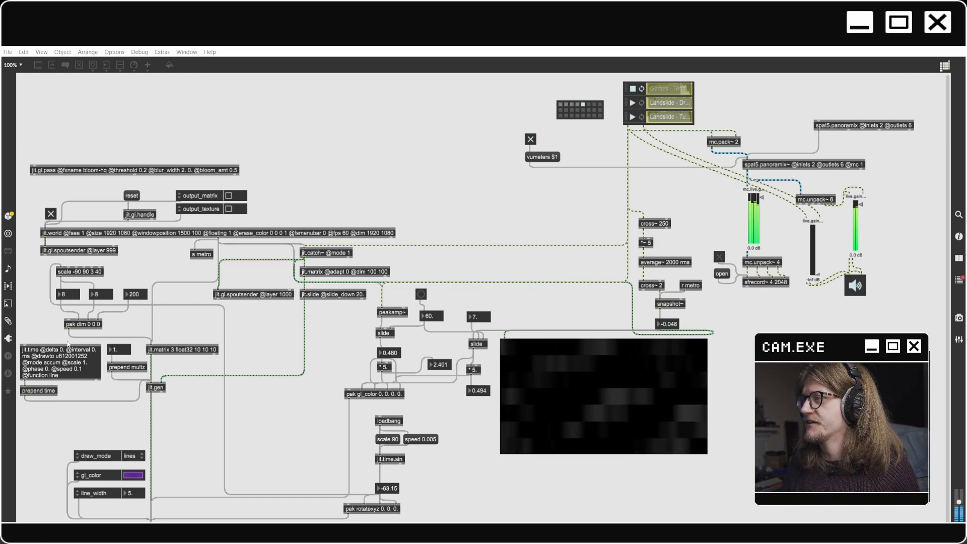
pyautogui.moveTo(497, 522); pyautogui.dragTo(452, 48)
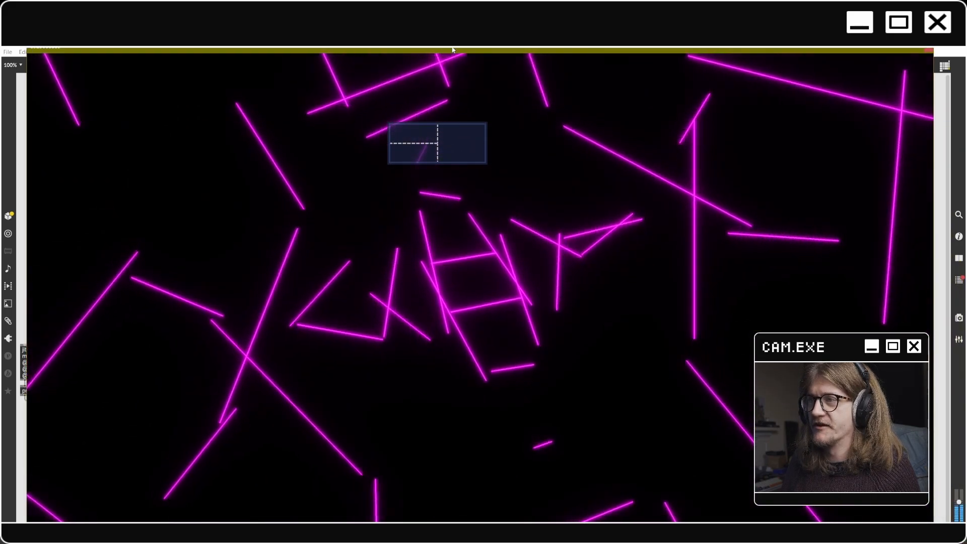